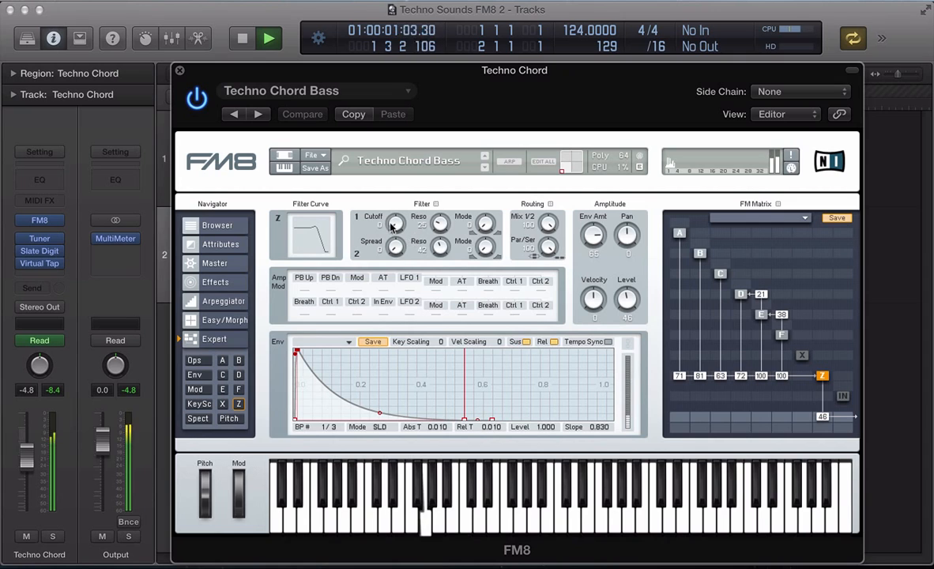
Sweep operator Z's filter cutoff to audition the Techno Chord Bass patch, stopping playback partway through.
{"action": "left_click_drag", "start_coordinate": [389, 227], "coordinate": [382, 162]}
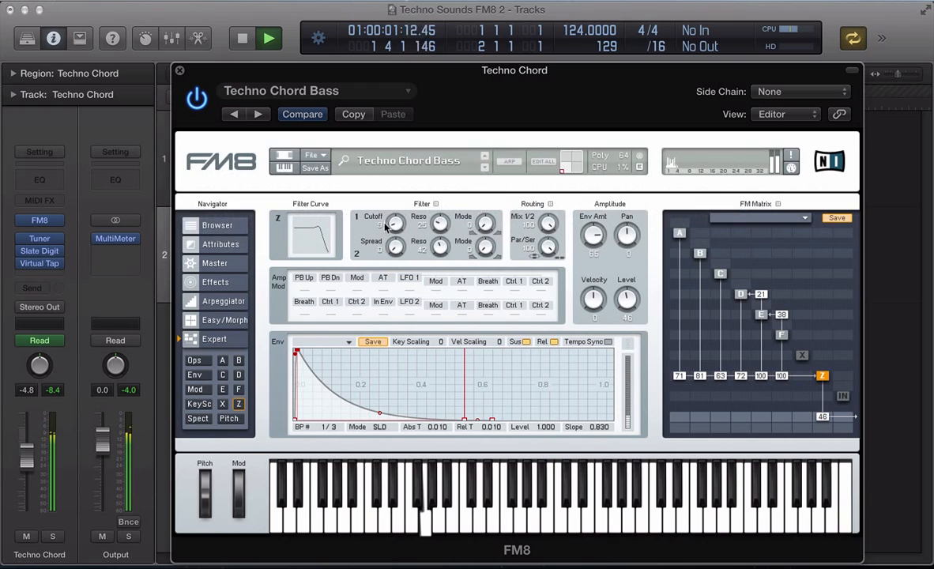
{"action": "key", "text": "space"}
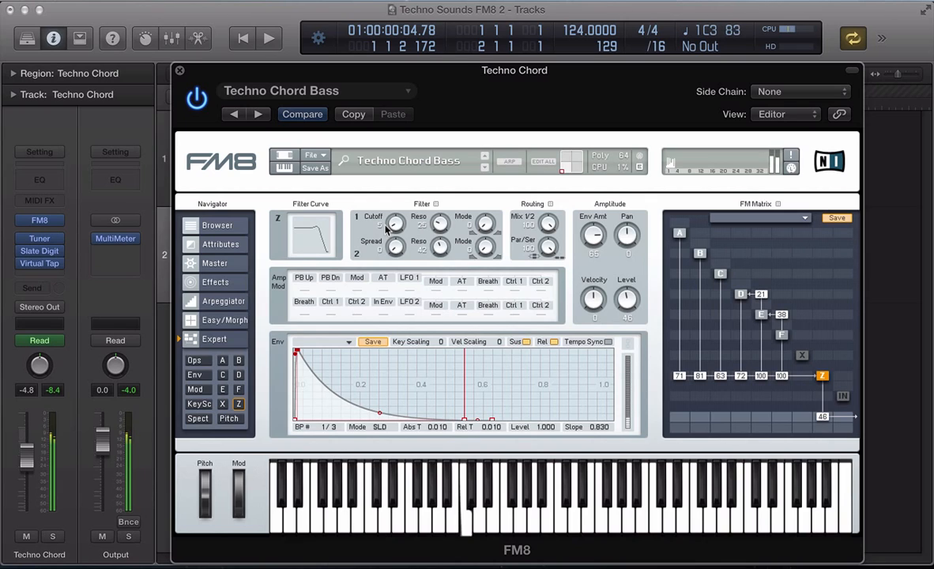
{"action": "left_click_drag", "start_coordinate": [387, 229], "coordinate": [393, 187]}
{"action": "left_click_drag", "start_coordinate": [393, 186], "coordinate": [387, 218]}
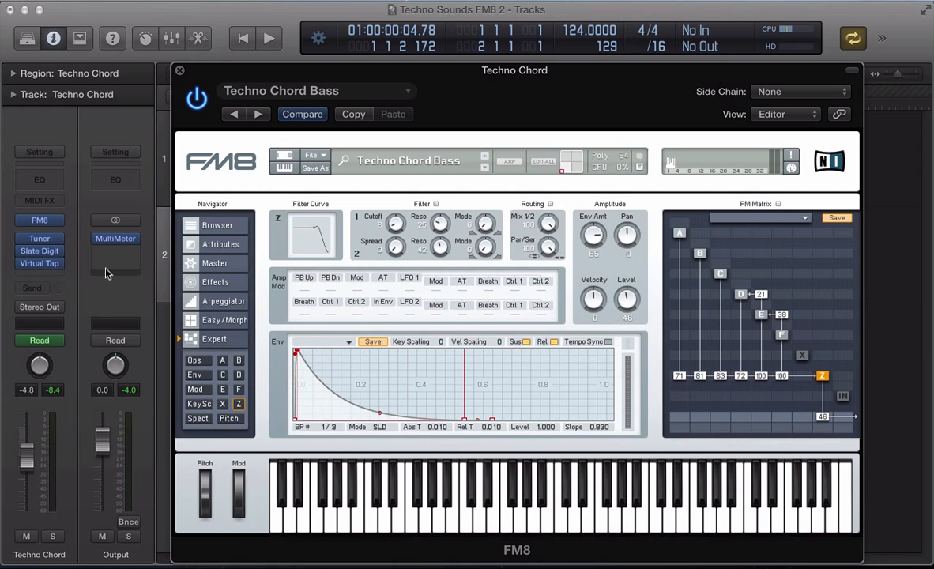
Bypass the Virtual Tap and Slate Digit effects on the Techno Chord track and start a new blank FM8 sound.
{"action": "left_click", "coordinate": [23, 265]}
{"action": "left_click", "coordinate": [23, 253]}
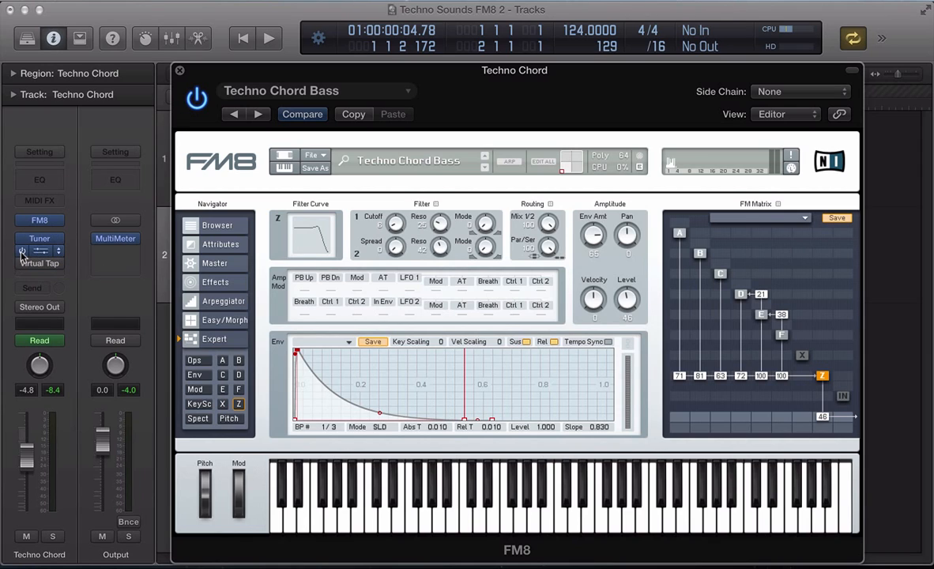
{"action": "left_click", "coordinate": [315, 155]}
{"action": "left_click", "coordinate": [324, 165]}
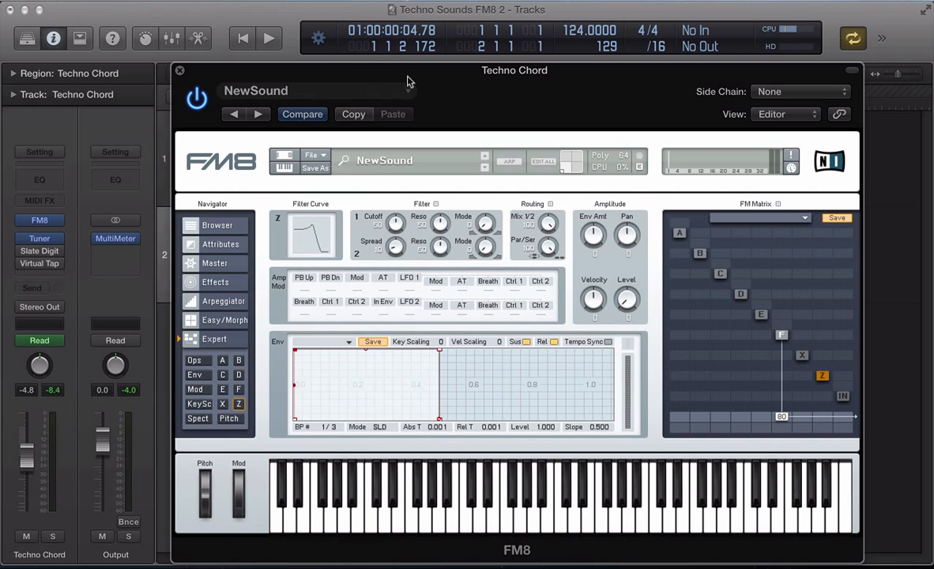
{"action": "left_click_drag", "start_coordinate": [409, 81], "coordinate": [388, 35]}
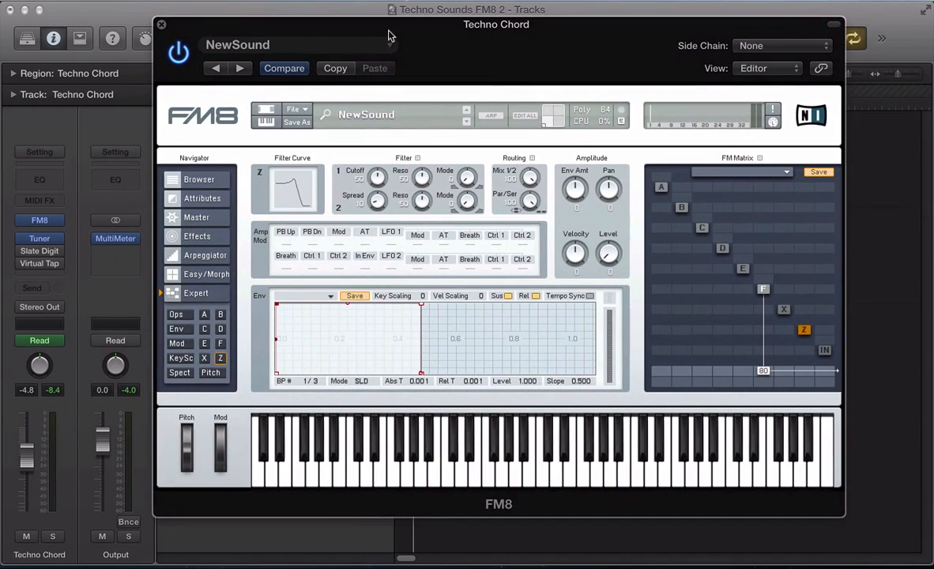
Replace operator F's direct output by routing F into filter Z at 100 and Z to the output at 100.
{"action": "left_click", "coordinate": [173, 314]}
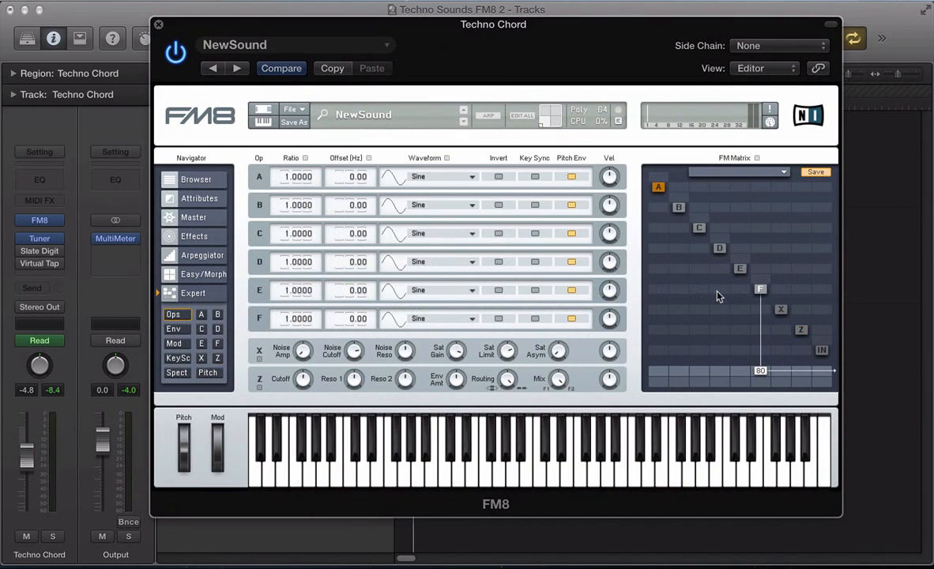
{"action": "right_click", "coordinate": [760, 372]}
{"action": "right_click", "coordinate": [804, 331]}
{"action": "left_click_drag", "start_coordinate": [800, 370], "coordinate": [779, 161]}
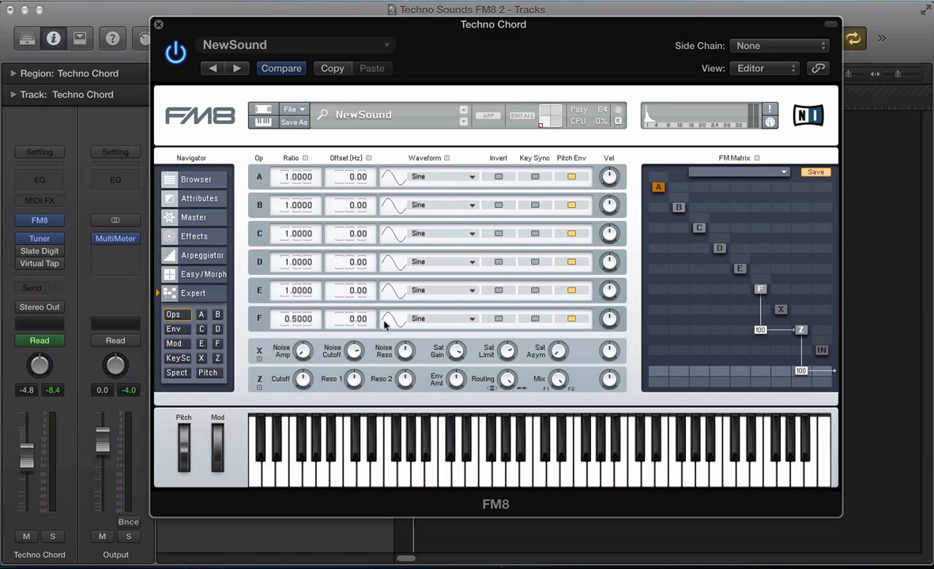
Set operator F's waveform to 3rd Formant and turn on its key sync.
{"action": "left_click", "coordinate": [418, 323]}
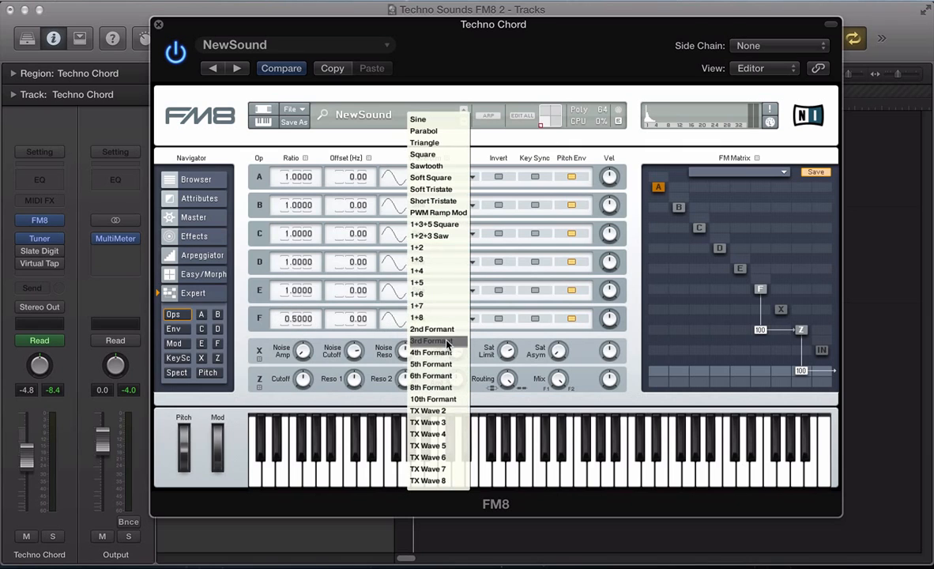
{"action": "left_click", "coordinate": [412, 313]}
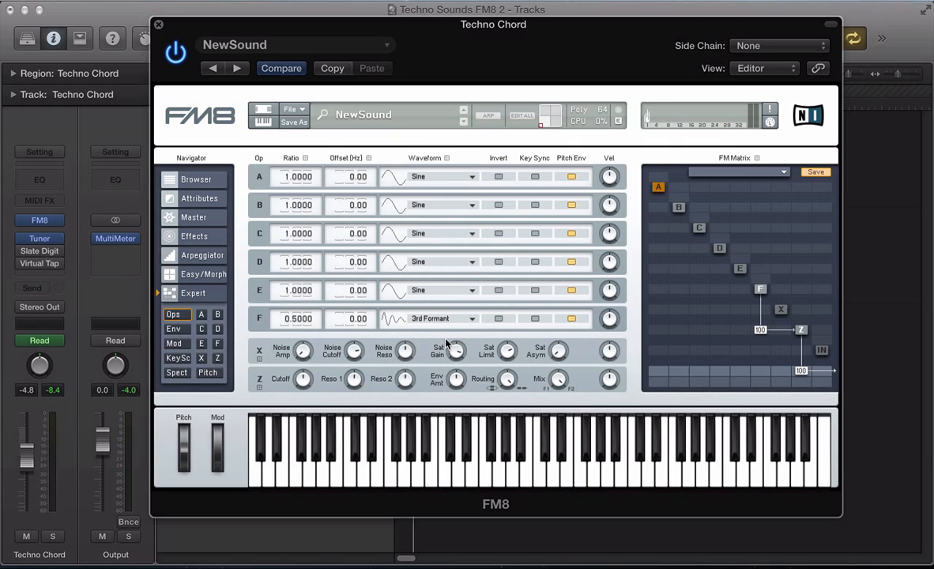
{"action": "left_click", "coordinate": [535, 319]}
Route operator E into filter Z at 100, and turn Z's cutoff fully up and both resonances fully down.
{"action": "left_click_drag", "start_coordinate": [740, 329], "coordinate": [755, 231]}
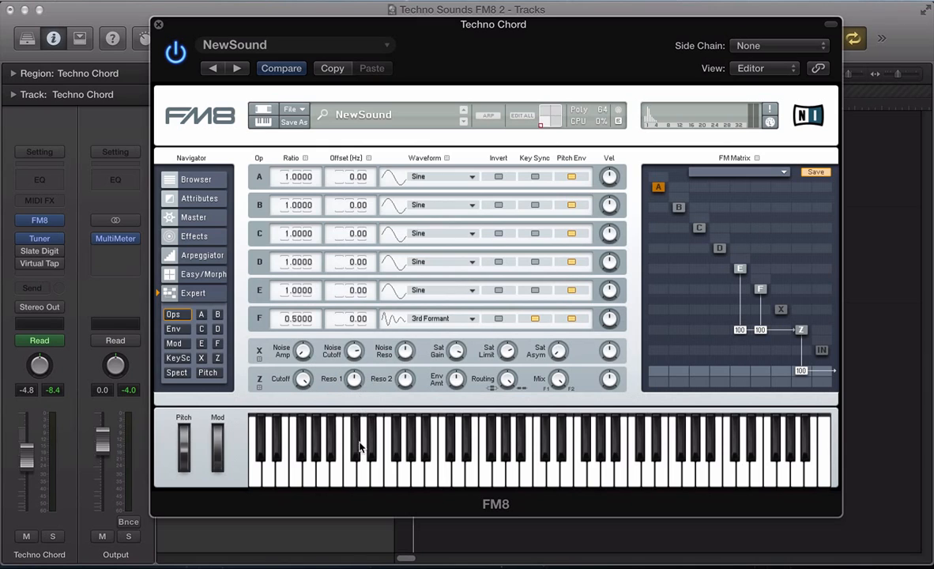
{"action": "left_click_drag", "start_coordinate": [355, 379], "coordinate": [352, 457]}
{"action": "left_click", "coordinate": [440, 447]}
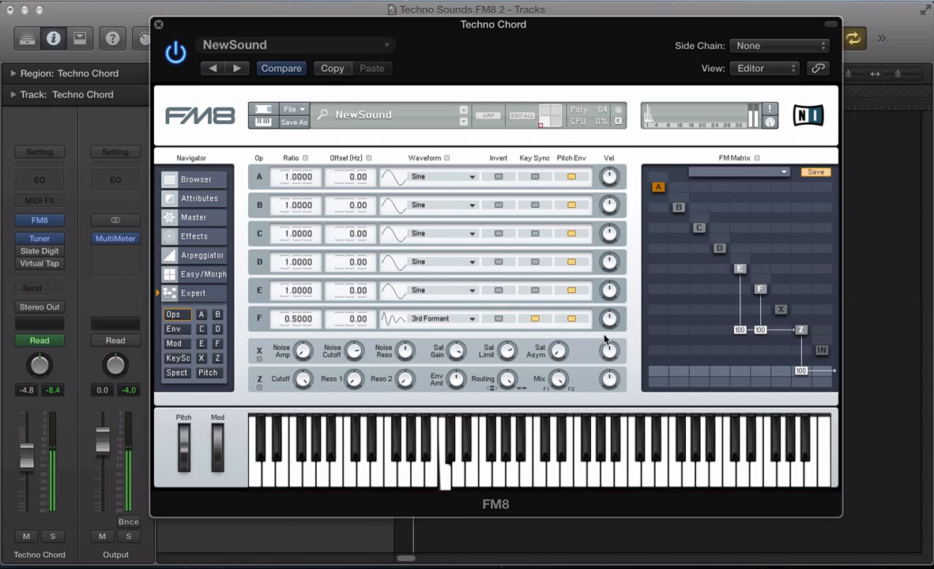
Set operator E to a Sawtooth waveform with a ratio of 0.5 and key sync on.
{"action": "left_click", "coordinate": [417, 297]}
{"action": "left_click", "coordinate": [430, 174]}
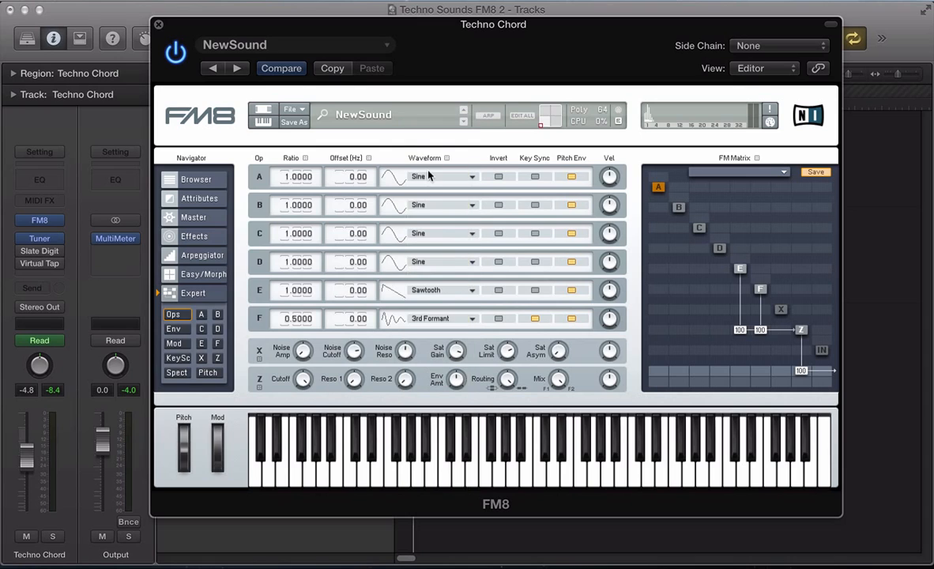
{"action": "left_click_drag", "start_coordinate": [301, 292], "coordinate": [300, 289]}
{"action": "double_click", "coordinate": [300, 293]}
{"action": "key", "text": "BackSpace"}
{"action": "type", "text": "0.5"}
{"action": "key", "text": "Return"}
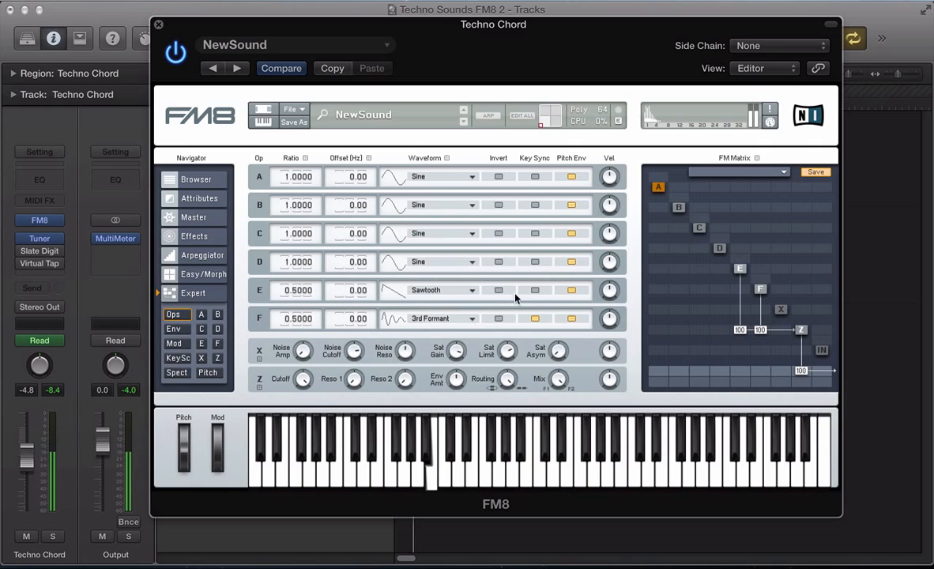
{"action": "left_click", "coordinate": [536, 291]}
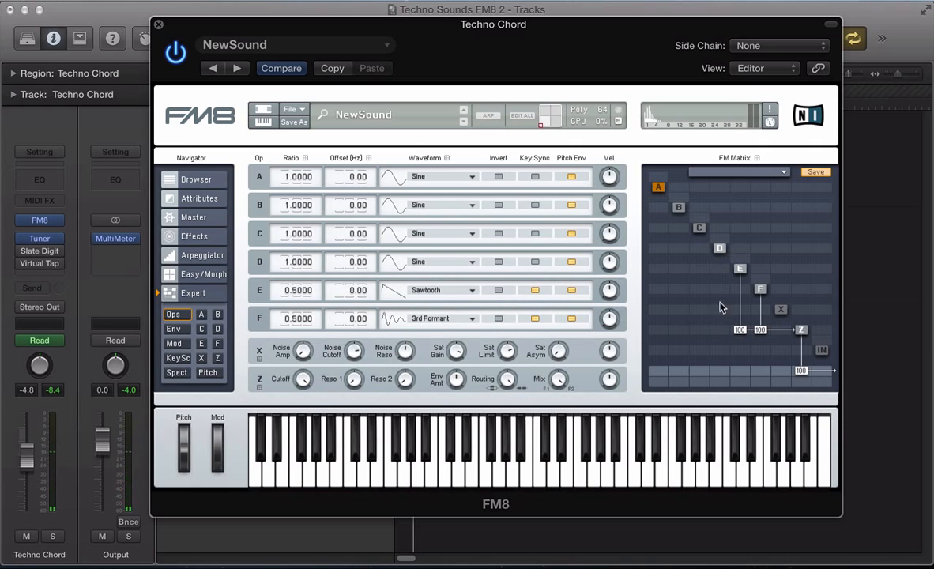
Route operator D into filter Z at 74 with a Square waveform, key sync on and a ratio of 1.0006.
{"action": "left_click_drag", "start_coordinate": [721, 334], "coordinate": [735, 286]}
{"action": "left_click_drag", "start_coordinate": [735, 286], "coordinate": [735, 291]}
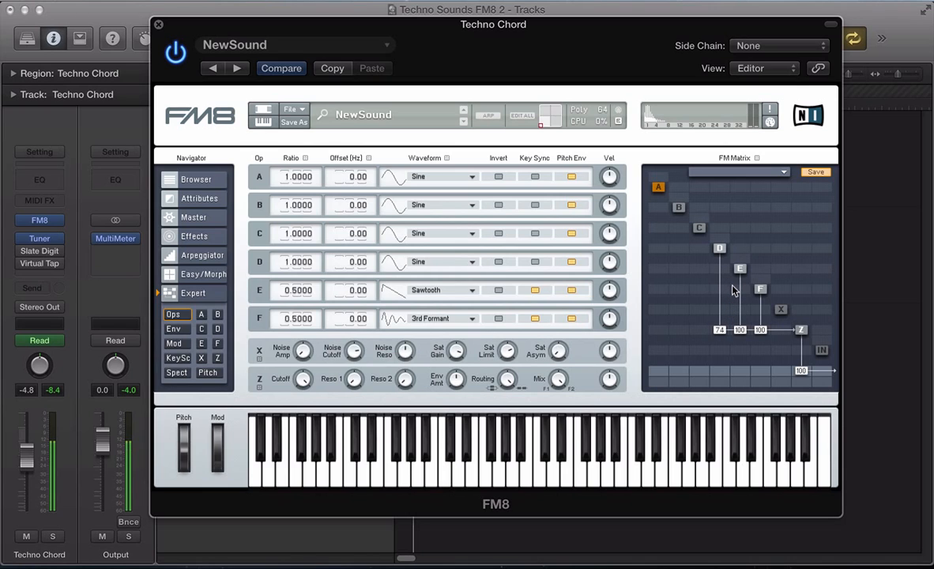
{"action": "left_click", "coordinate": [439, 262]}
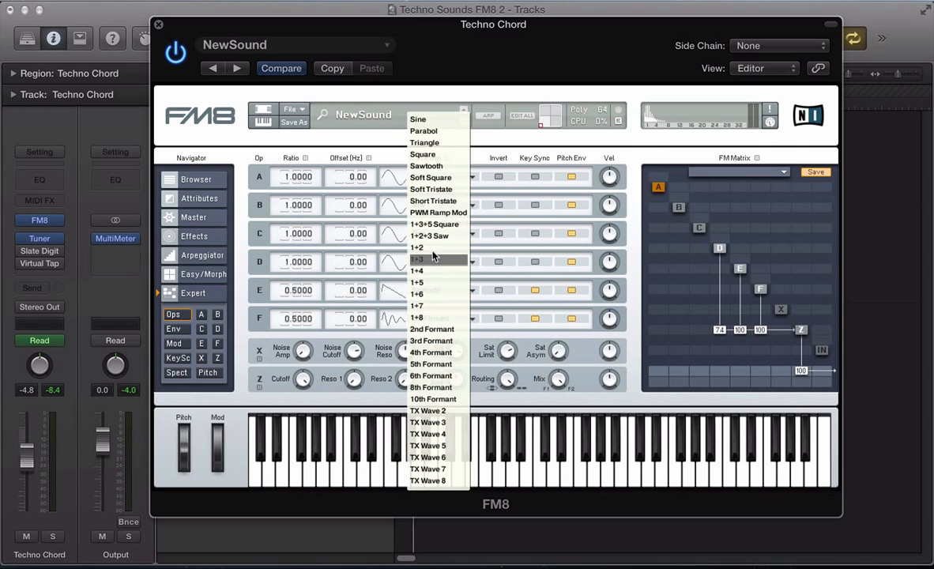
{"action": "left_click", "coordinate": [431, 155]}
{"action": "left_click", "coordinate": [535, 262]}
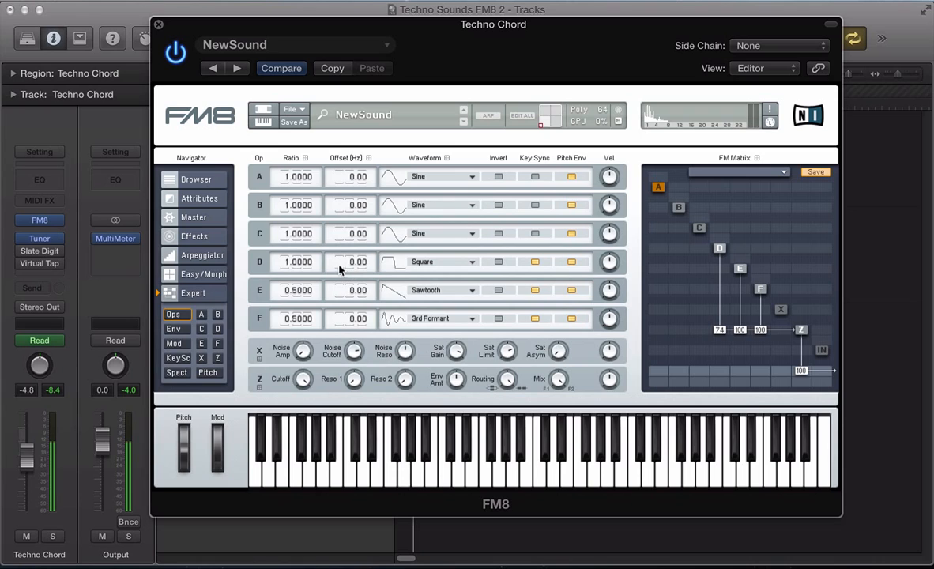
{"action": "left_click_drag", "start_coordinate": [313, 262], "coordinate": [313, 260]}
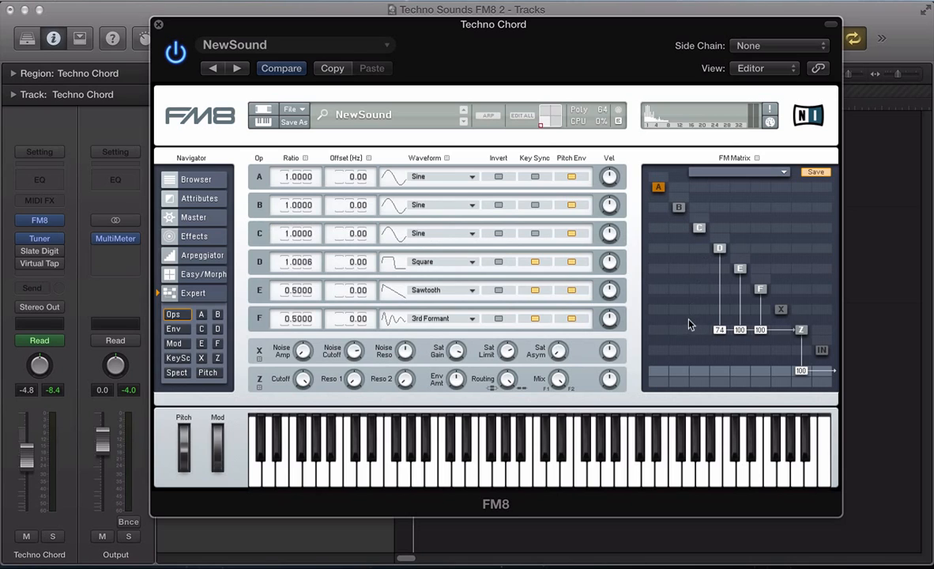
Route operator C into filter Z at 63 with ratio 0.5 and key sync on, and transpose the patch by -12.
{"action": "left_click_drag", "start_coordinate": [689, 325], "coordinate": [703, 297]}
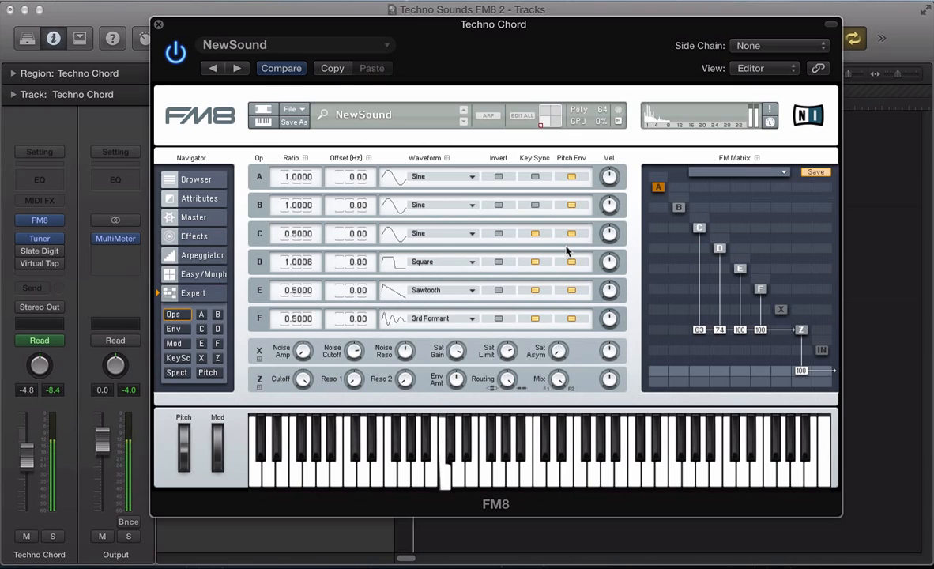
{"action": "left_click", "coordinate": [195, 214]}
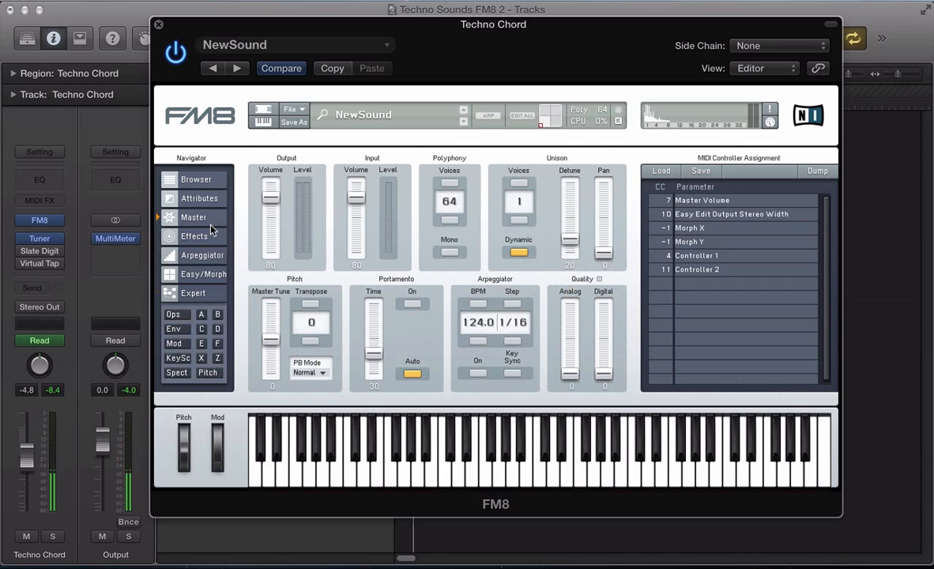
{"action": "left_click_drag", "start_coordinate": [306, 324], "coordinate": [286, 342]}
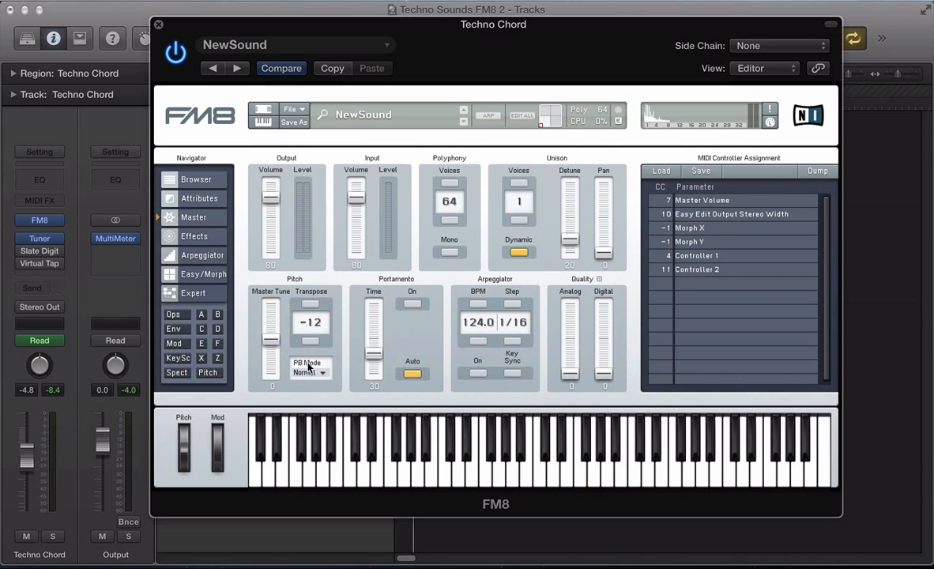
Modulate operator E with F at 38 and operator D with E at 21 in the FM matrix.
{"action": "left_click", "coordinate": [176, 315]}
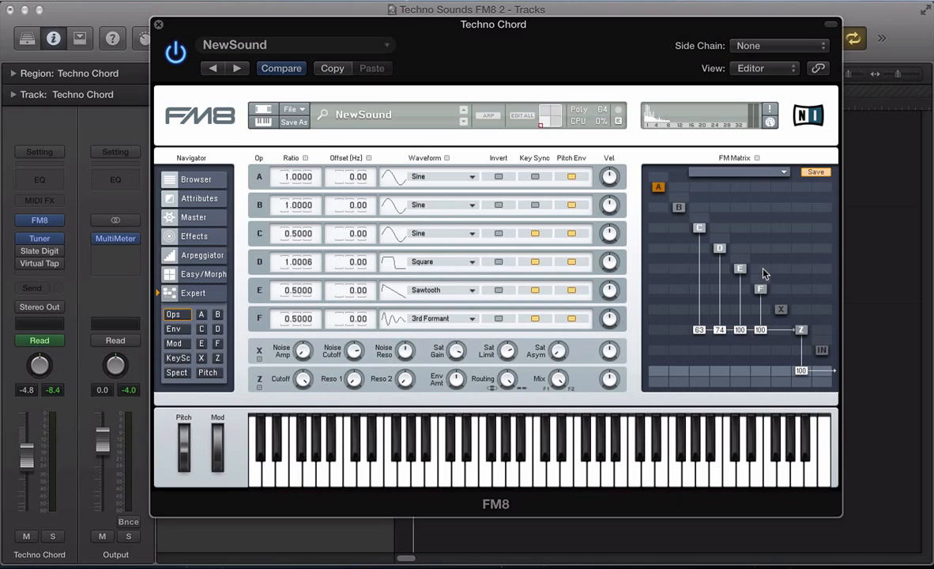
{"action": "left_click_drag", "start_coordinate": [764, 271], "coordinate": [779, 250]}
{"action": "left_click_drag", "start_coordinate": [742, 251], "coordinate": [748, 248]}
{"action": "left_click_drag", "start_coordinate": [749, 247], "coordinate": [750, 235]}
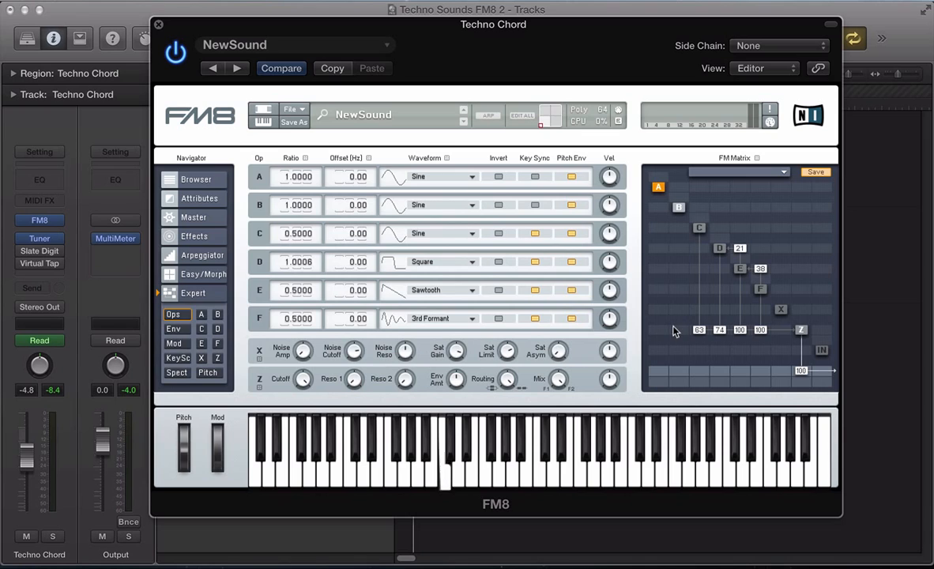
Route operator B into filter Z at 83, check its pitch on the Tuner and set its ratio to 1.2.
{"action": "left_click_drag", "start_coordinate": [678, 336], "coordinate": [684, 287]}
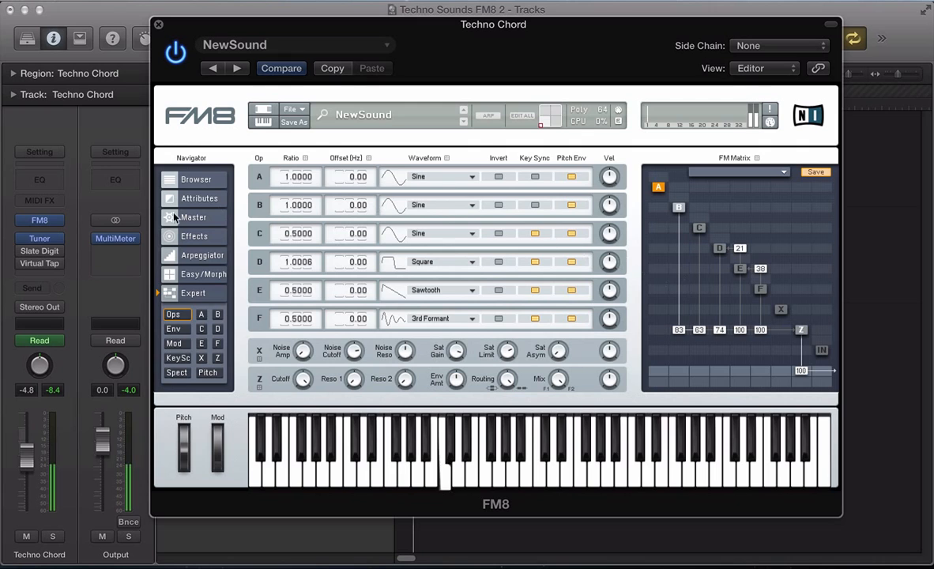
{"action": "left_click", "coordinate": [37, 242]}
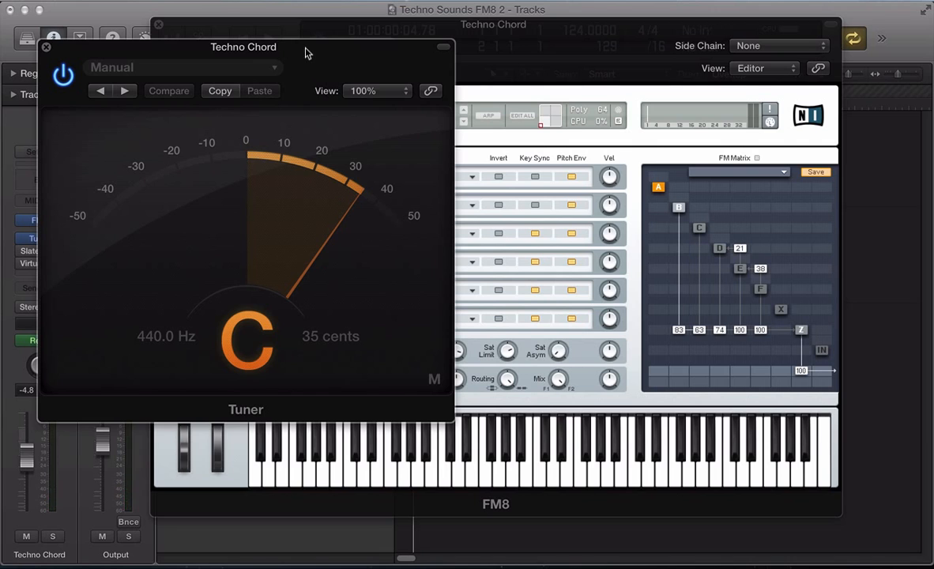
{"action": "left_click", "coordinate": [525, 43]}
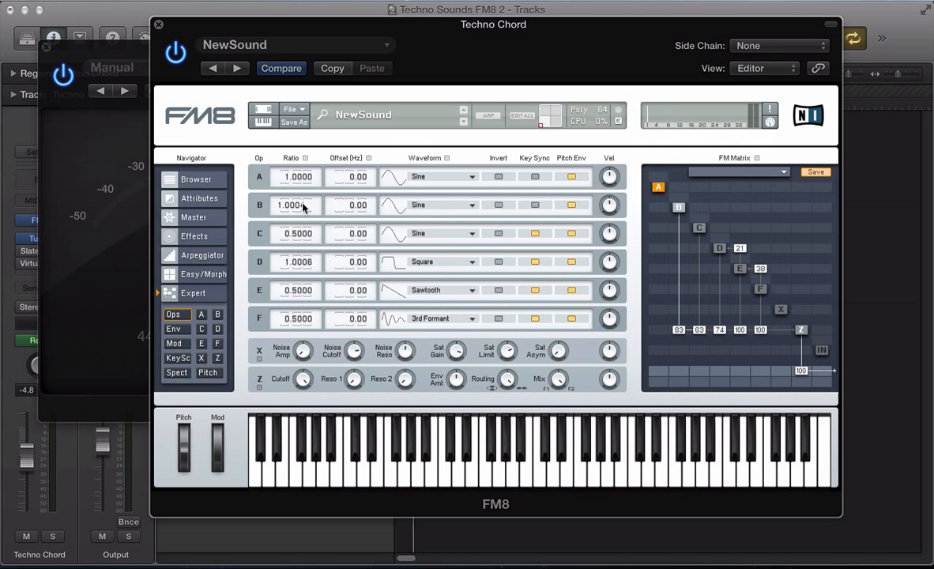
{"action": "key", "text": "Return"}
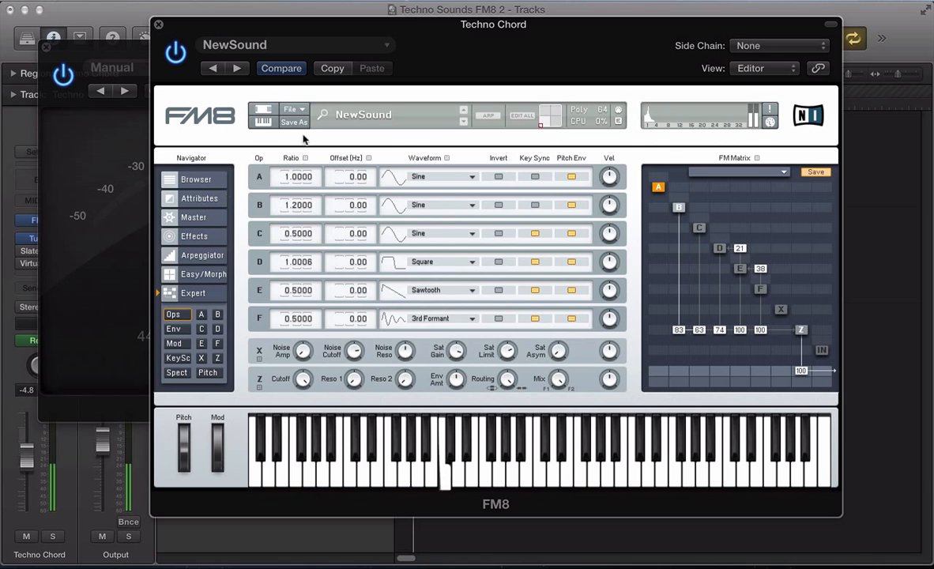
Recheck operator B's pitch on the Tuner and set its ratio to 2.4.
{"action": "left_click", "coordinate": [103, 55]}
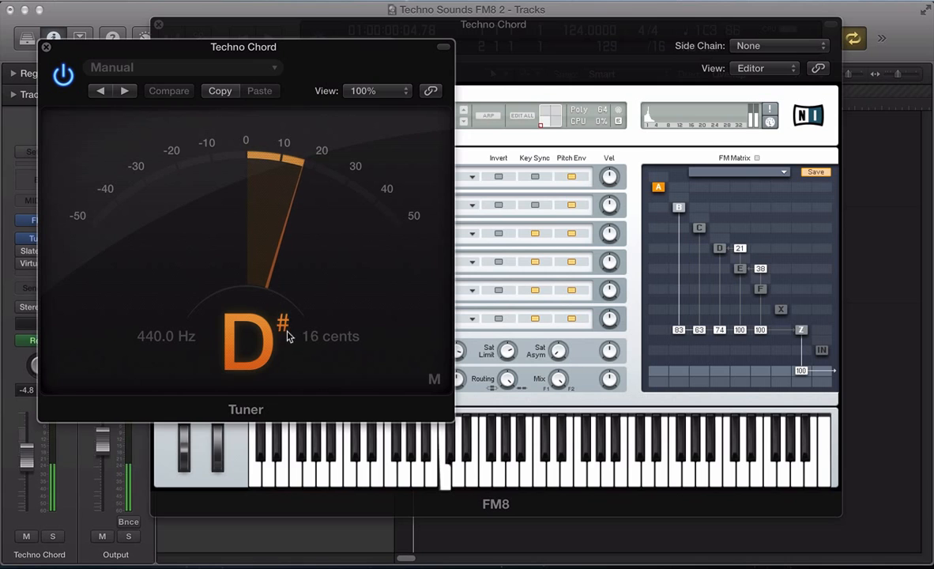
{"action": "left_click", "coordinate": [564, 43]}
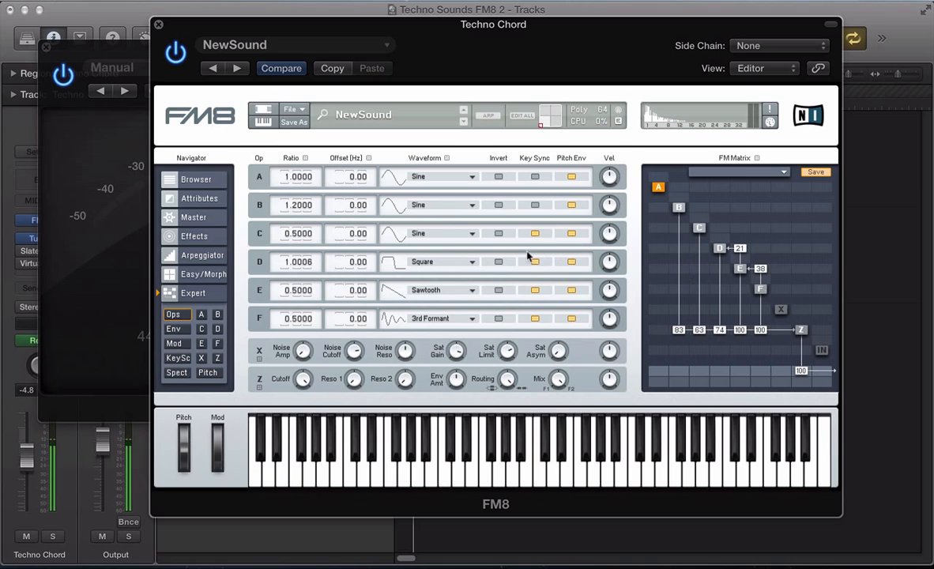
{"action": "left_click_drag", "start_coordinate": [299, 204], "coordinate": [303, 214]}
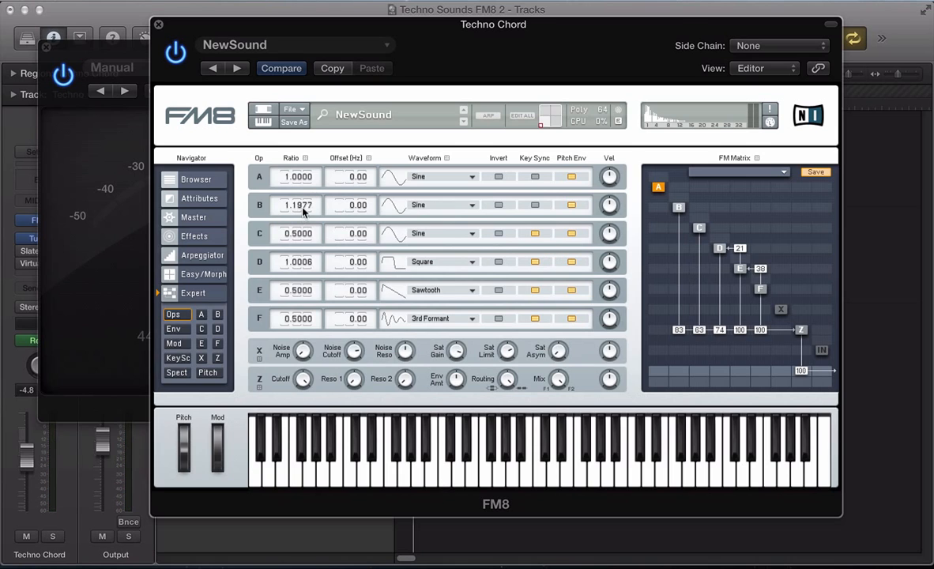
{"action": "type", "text": "2.4"}
{"action": "key", "text": "Return"}
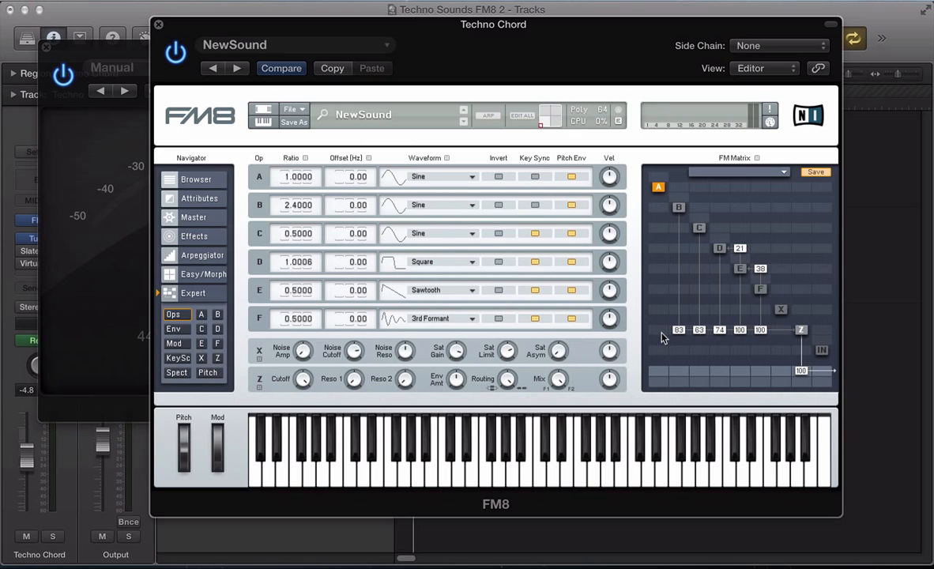
Route operator A into filter Z at 71, check its pitch on the Tuner and set its ratio to 1.5.
{"action": "left_click_drag", "start_coordinate": [663, 338], "coordinate": [676, 271]}
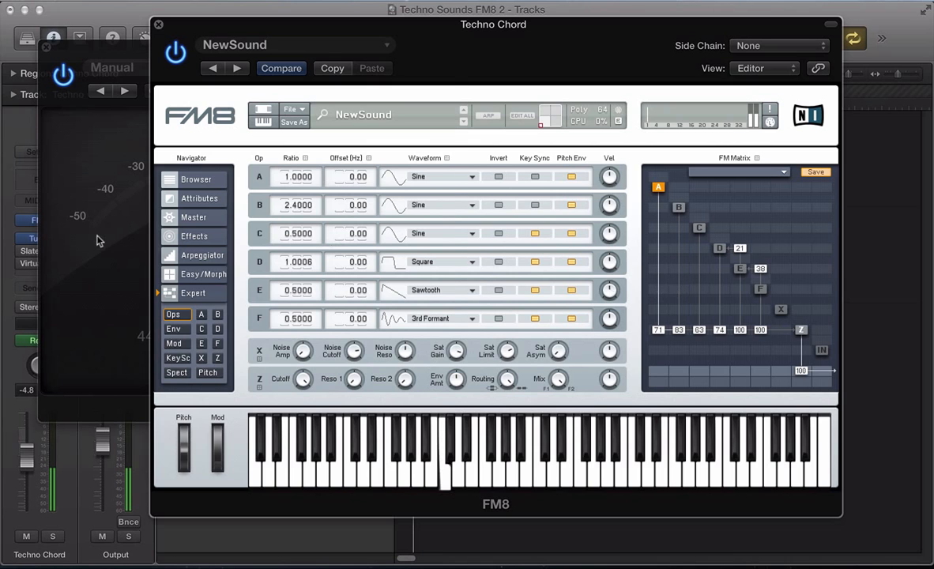
{"action": "left_click", "coordinate": [98, 237]}
{"action": "left_click", "coordinate": [465, 99]}
{"action": "left_click", "coordinate": [119, 266]}
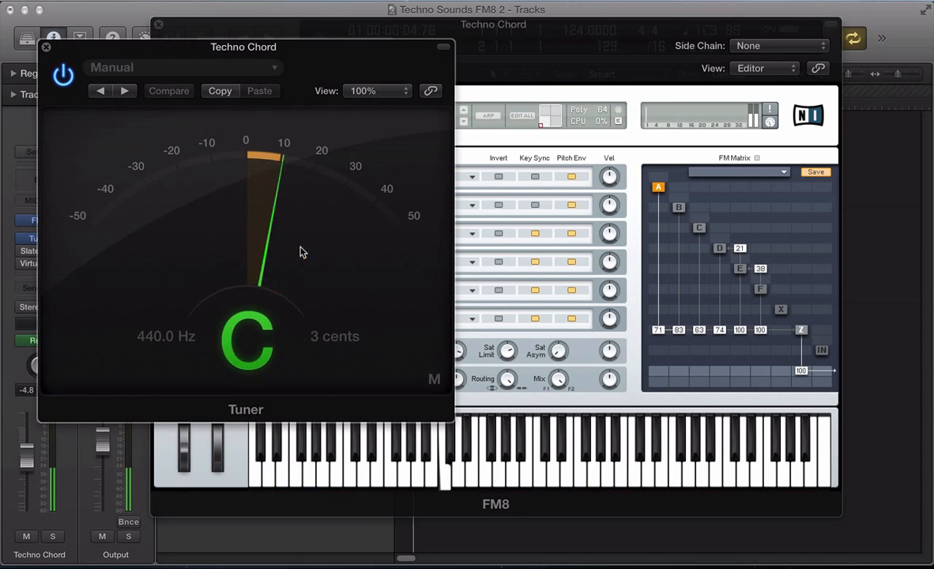
{"action": "left_click", "coordinate": [517, 148]}
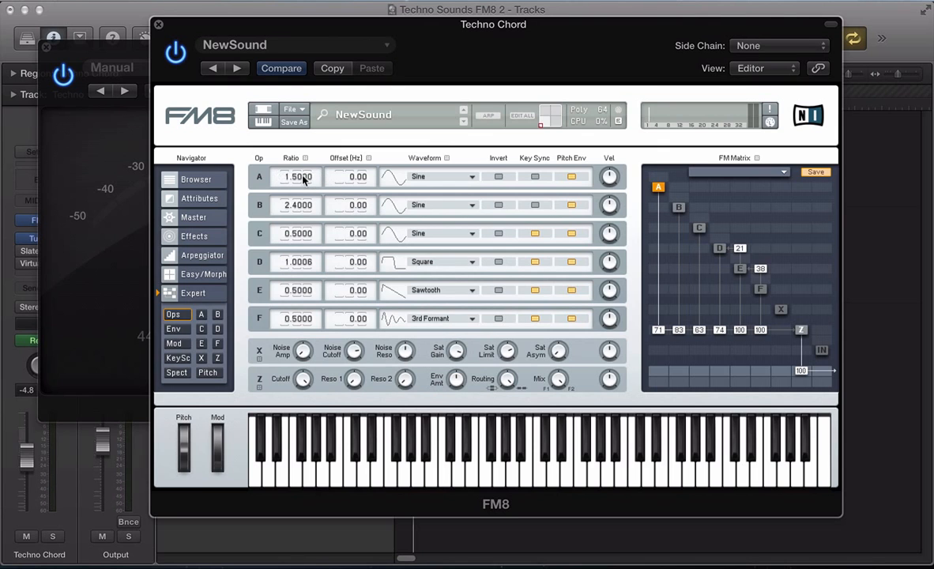
Check operator A's pitch again on the Tuner and set its ratio to 3.
{"action": "left_click", "coordinate": [124, 229]}
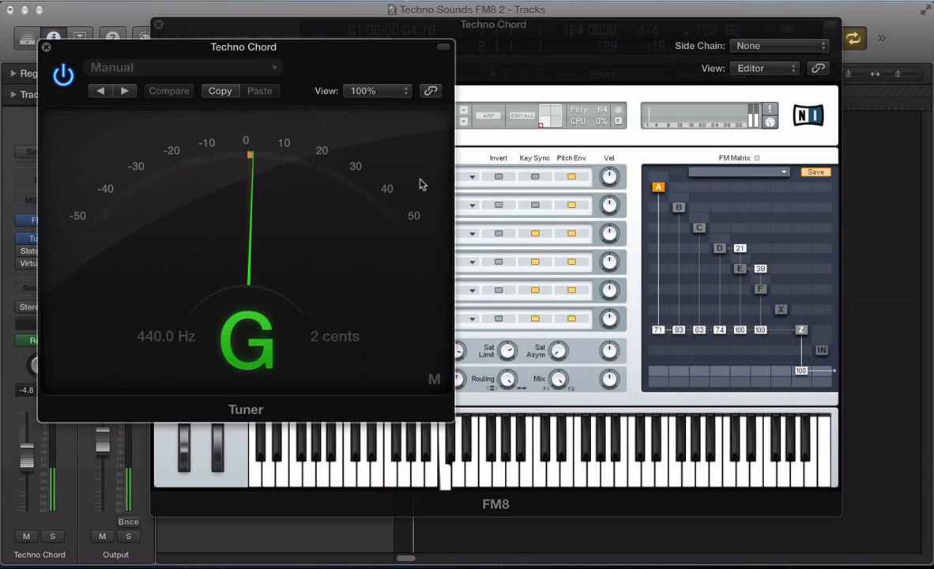
{"action": "left_click", "coordinate": [525, 77]}
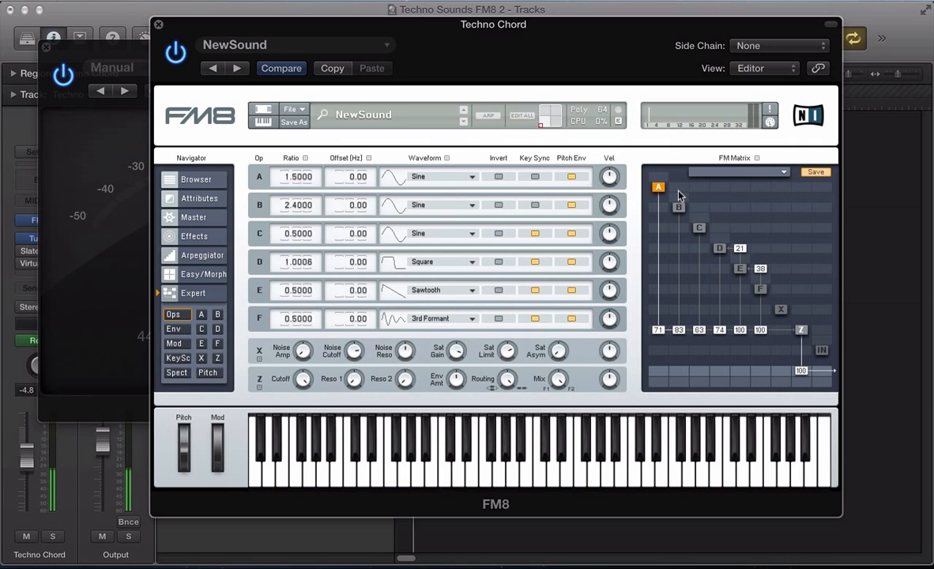
{"action": "left_click", "coordinate": [134, 267]}
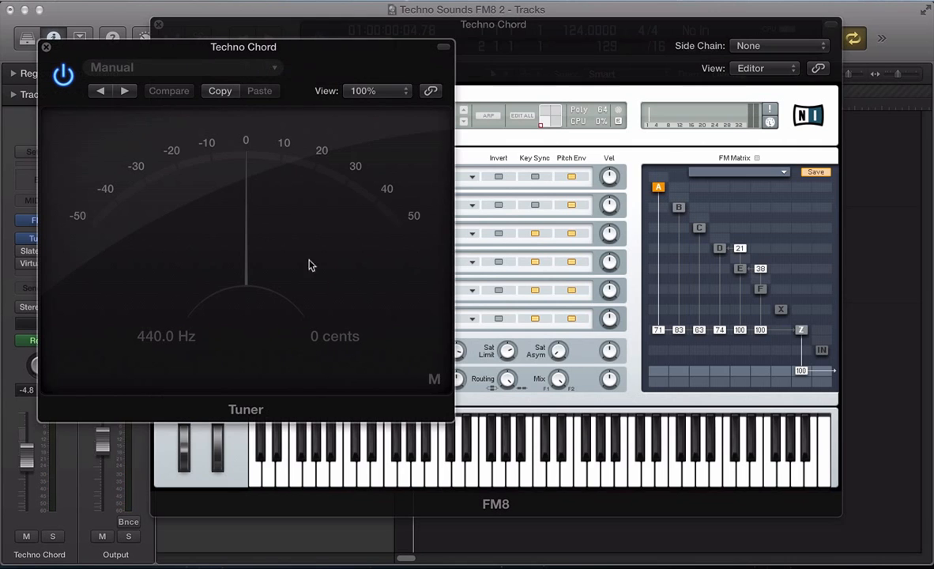
{"action": "left_click", "coordinate": [608, 76]}
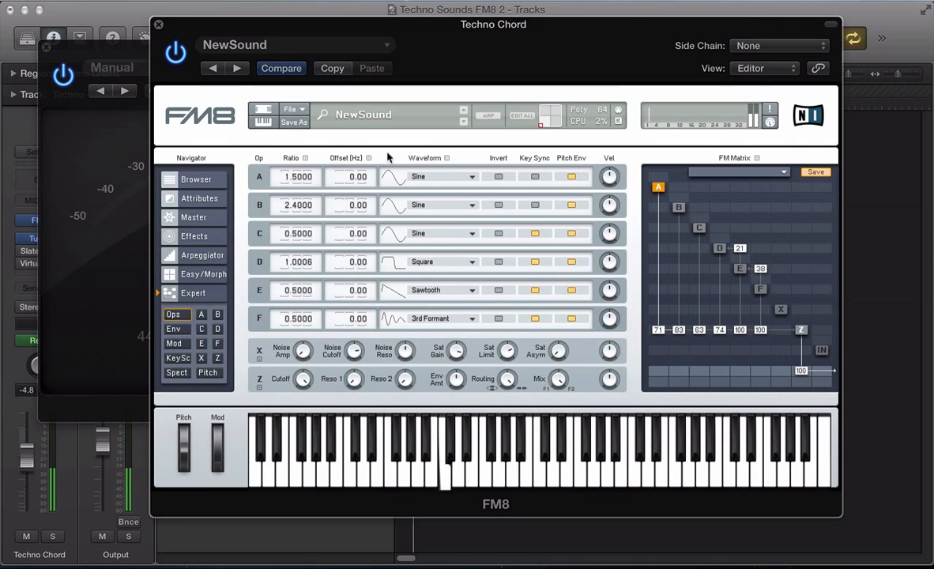
{"action": "double_click", "coordinate": [299, 177]}
{"action": "type", "text": "3"}
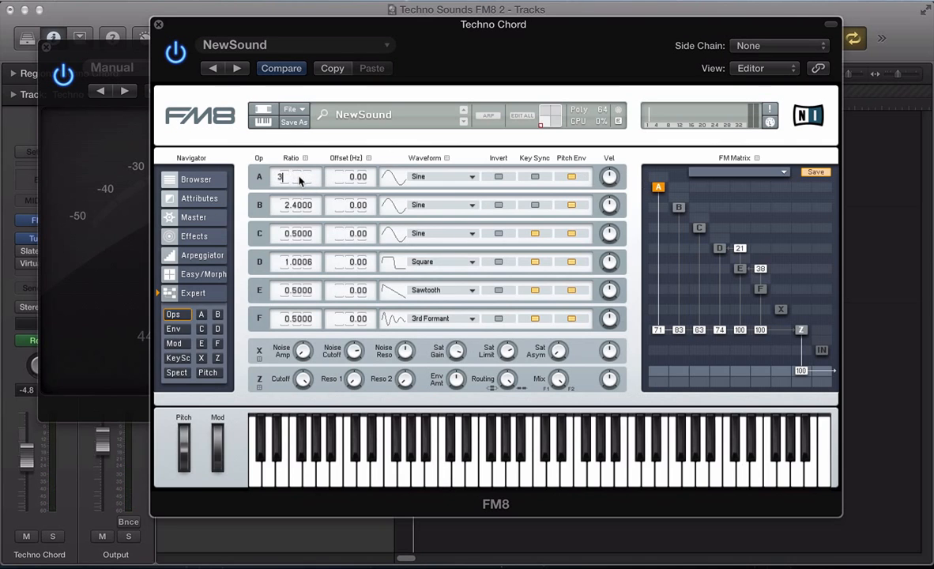
{"action": "key", "text": "Return"}
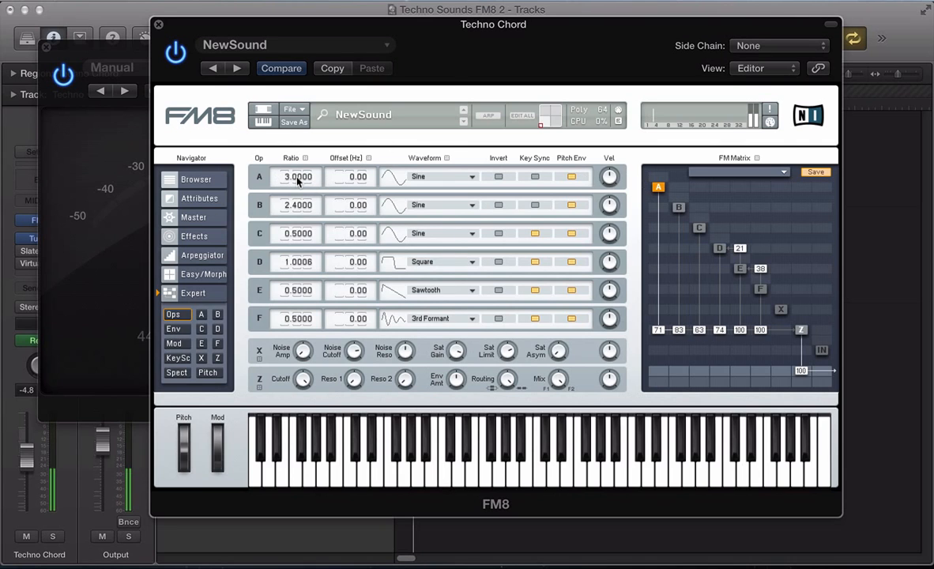
Verify operator A's pitch on the Tuner and close it, and detune operator A's ratio to 3.0100 and operator B's to 2.3997.
{"action": "left_click", "coordinate": [109, 186]}
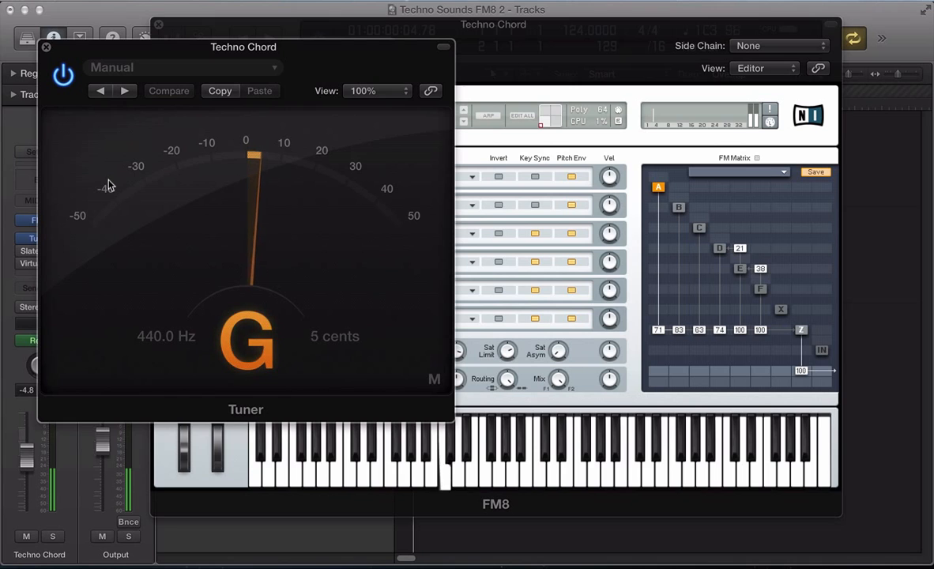
{"action": "left_click", "coordinate": [46, 48]}
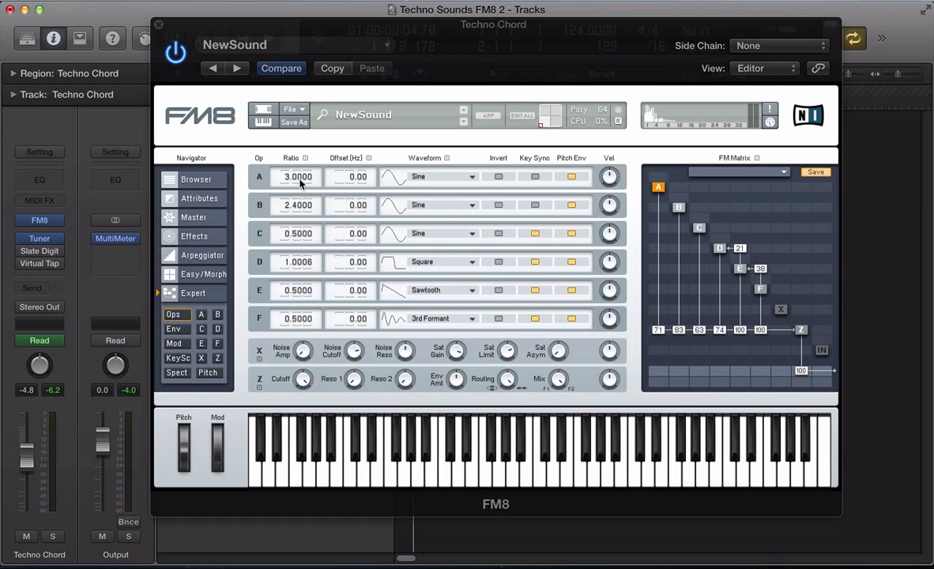
{"action": "left_click_drag", "start_coordinate": [300, 180], "coordinate": [310, 208]}
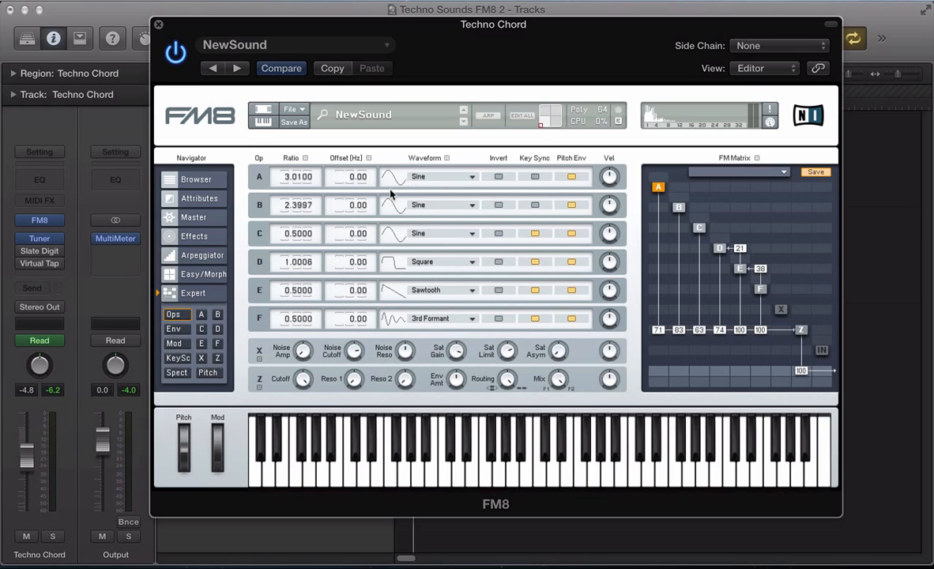
Review the master unison and quality settings and lower filter Z's output level to 46 in the FM matrix.
{"action": "left_click", "coordinate": [202, 217]}
{"action": "left_click_drag", "start_coordinate": [568, 238], "coordinate": [598, 327]}
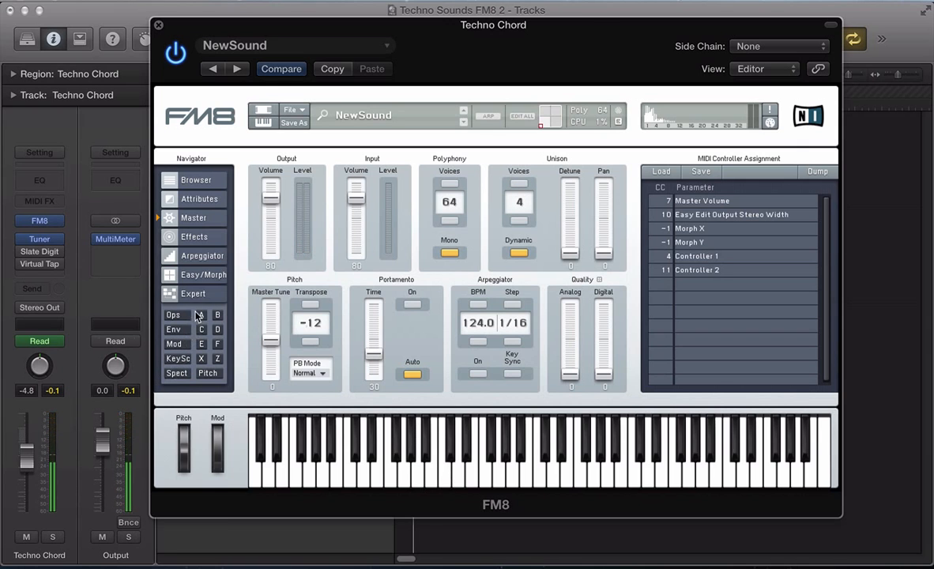
{"action": "left_click", "coordinate": [217, 359]}
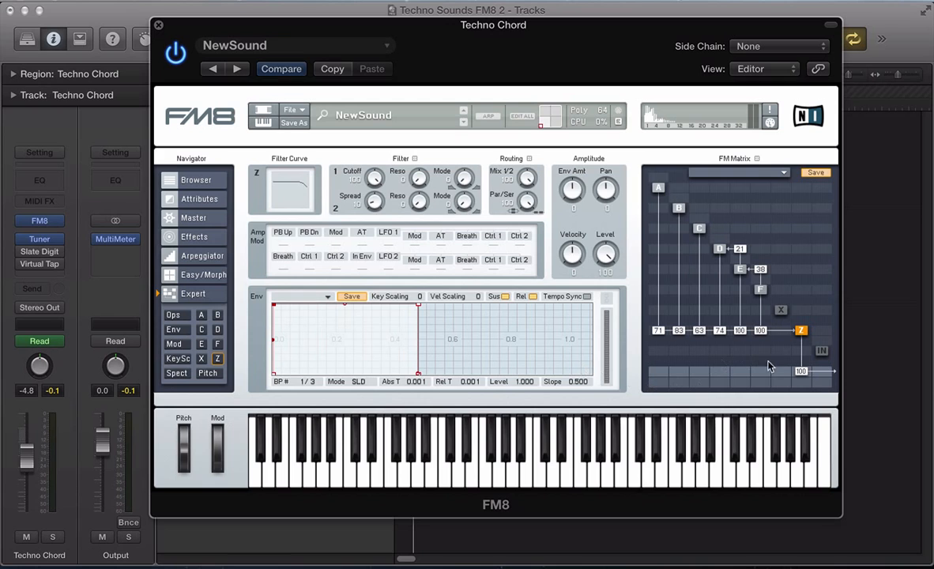
{"action": "left_click_drag", "start_coordinate": [799, 371], "coordinate": [797, 408]}
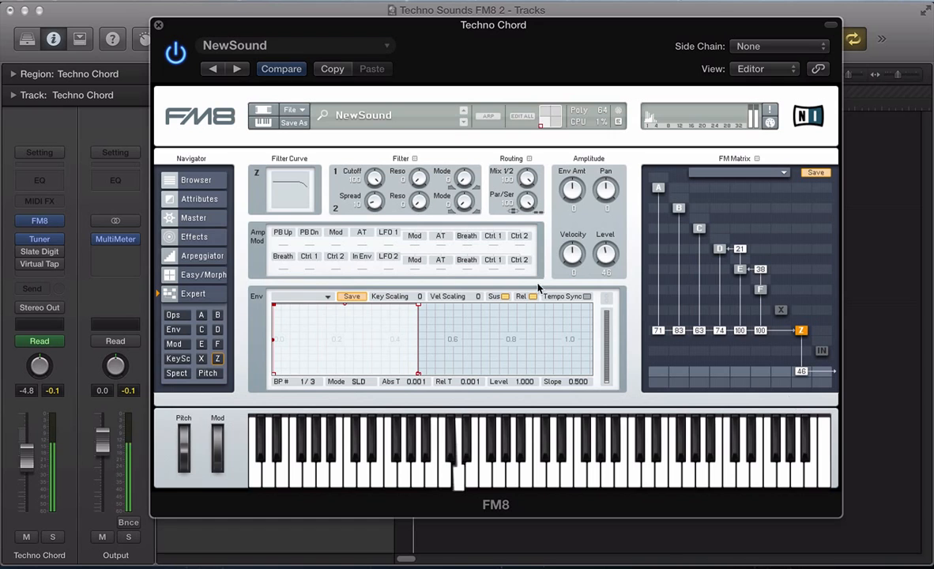
{"action": "left_click", "coordinate": [204, 223]}
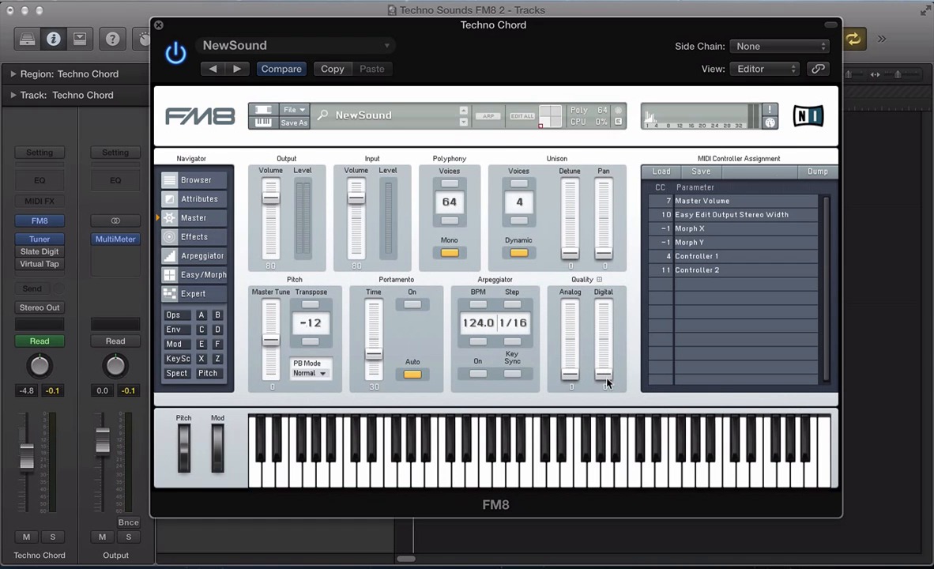
{"action": "left_click_drag", "start_coordinate": [607, 368], "coordinate": [610, 340]}
Link the envelopes of operators A through F and lengthen their shared release to about 0.119 s.
{"action": "left_click", "coordinate": [176, 297]}
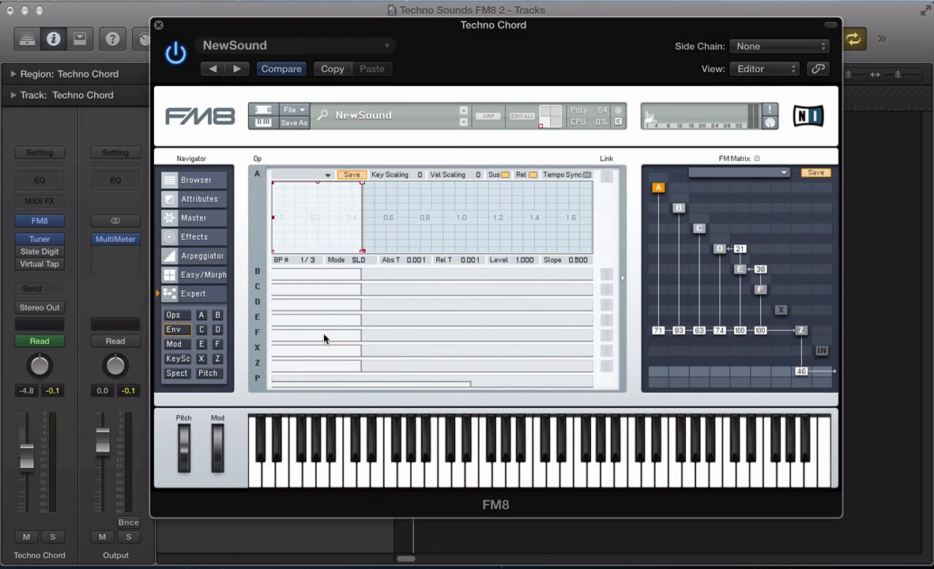
{"action": "left_click", "coordinate": [323, 333]}
{"action": "left_click", "coordinate": [611, 223]}
{"action": "left_click", "coordinate": [609, 253]}
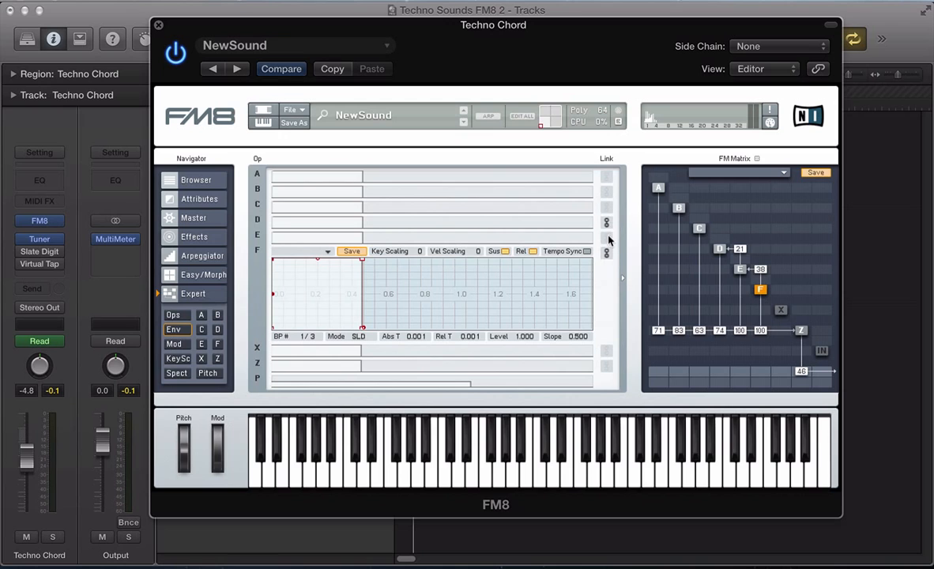
{"action": "left_click", "coordinate": [609, 237]}
{"action": "left_click", "coordinate": [608, 208]}
{"action": "left_click", "coordinate": [608, 177]}
{"action": "left_click", "coordinate": [608, 192]}
{"action": "left_click_drag", "start_coordinate": [361, 328], "coordinate": [376, 332]}
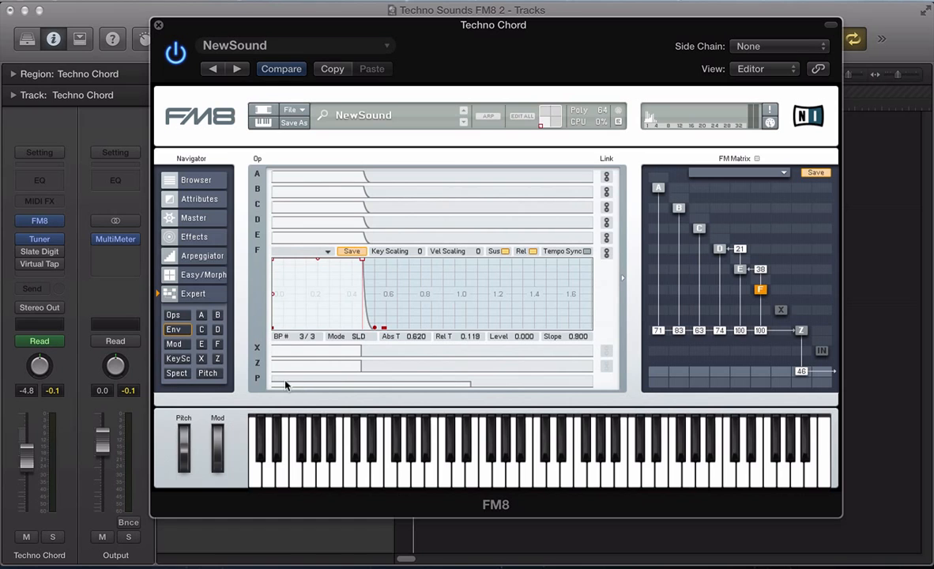
Set filter Z's envelope amount to 100 and lengthen its envelope release to about 0.082 s.
{"action": "left_click", "coordinate": [218, 359]}
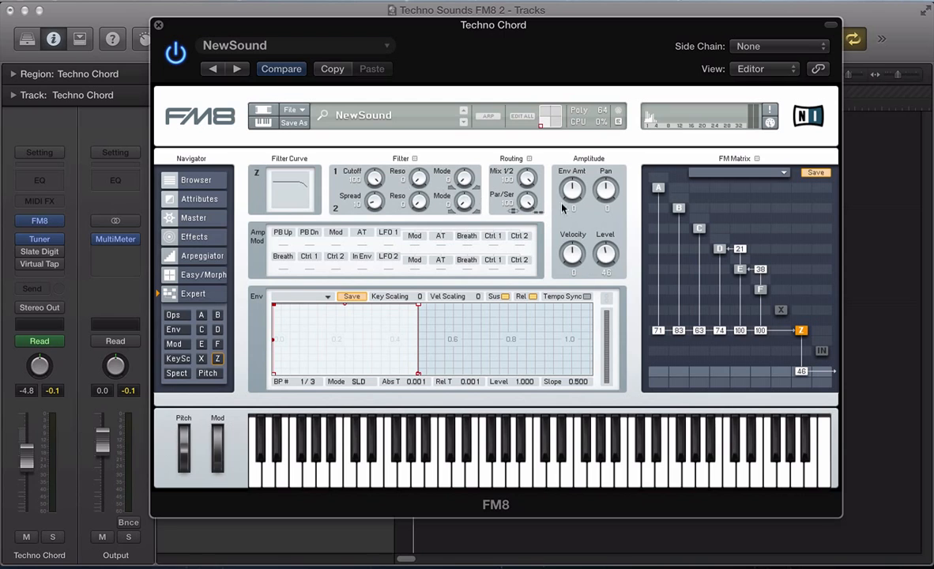
{"action": "left_click_drag", "start_coordinate": [571, 191], "coordinate": [575, 140]}
{"action": "left_click_drag", "start_coordinate": [419, 374], "coordinate": [442, 378]}
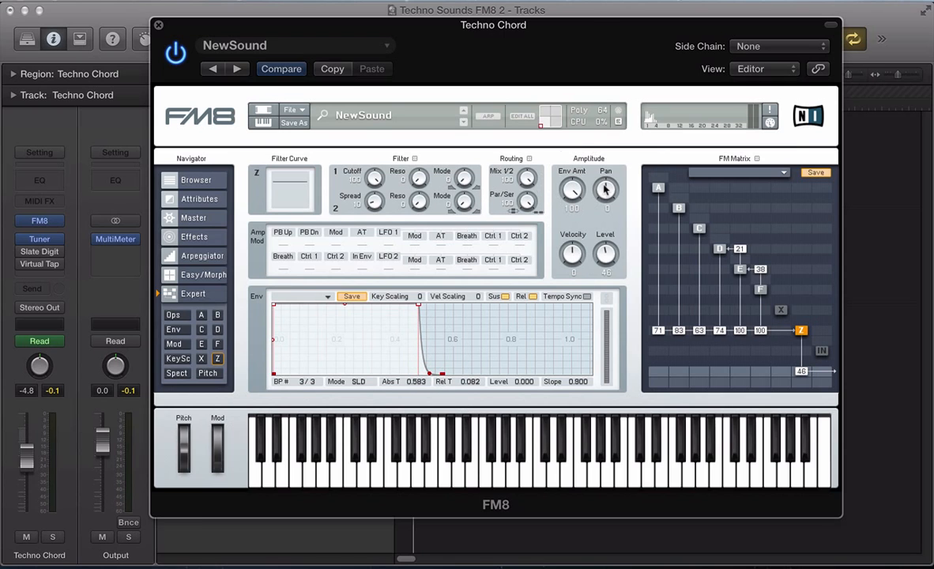
Lower filter Z's cutoff to 0 and make its envelope decay to level 0 over about 0.559 s with a 0.770 slope.
{"action": "left_click_drag", "start_coordinate": [352, 166], "coordinate": [398, 291]}
{"action": "left_click_drag", "start_coordinate": [419, 305], "coordinate": [435, 399]}
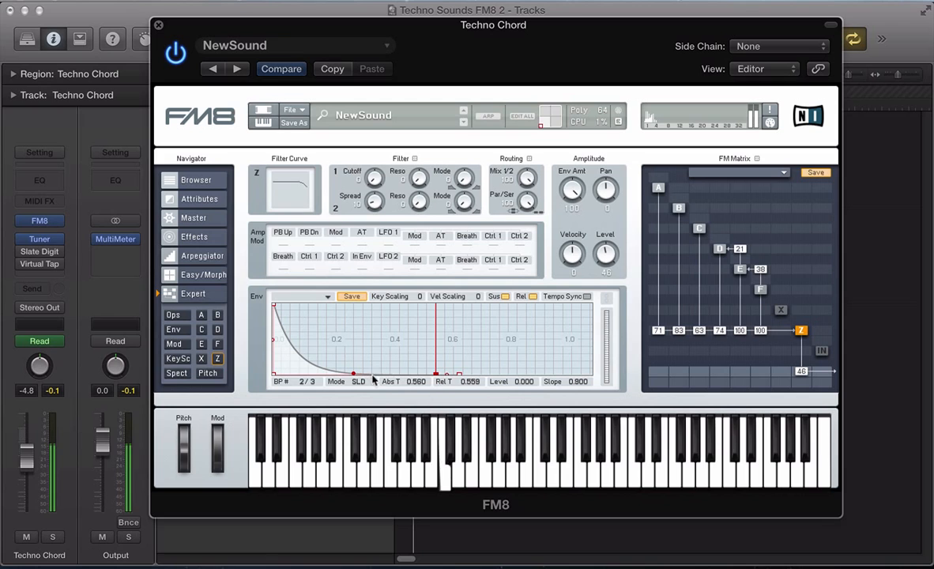
{"action": "left_click_drag", "start_coordinate": [360, 371], "coordinate": [357, 368]}
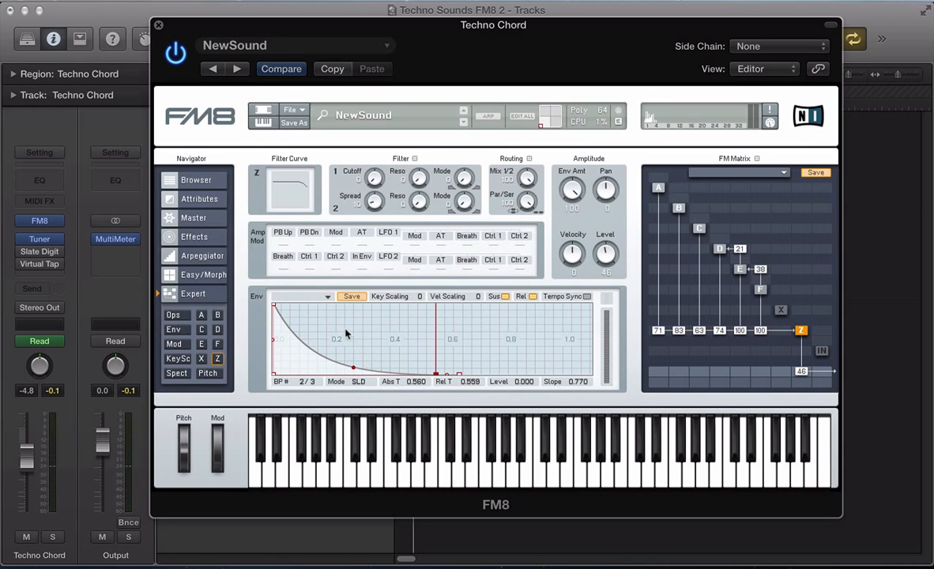
Soften the start of filter Z's envelope with an attack of about 0.020 s and a 0.830 slope.
{"action": "left_click_drag", "start_coordinate": [276, 303], "coordinate": [363, 194]}
{"action": "left_click_drag", "start_coordinate": [301, 328], "coordinate": [326, 323]}
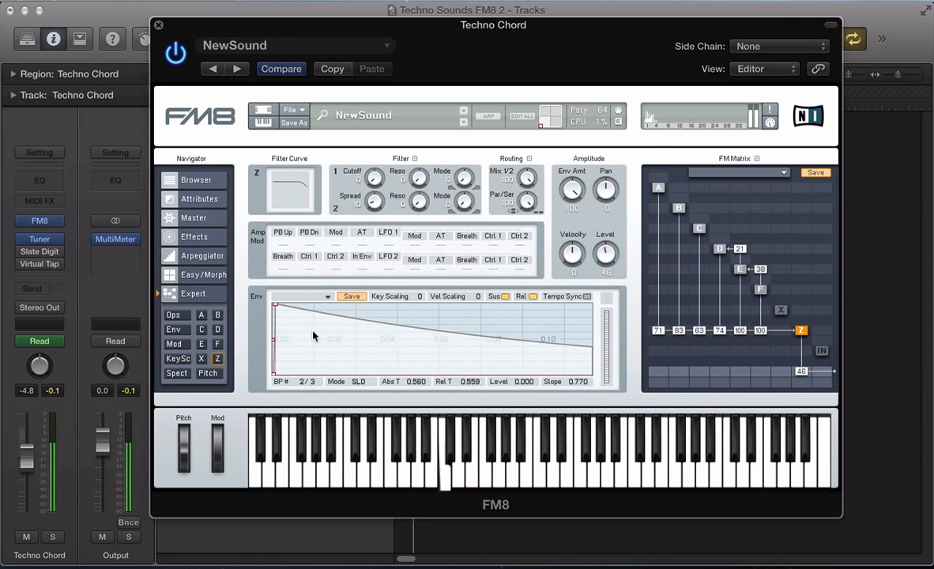
{"action": "left_click_drag", "start_coordinate": [275, 306], "coordinate": [303, 404]}
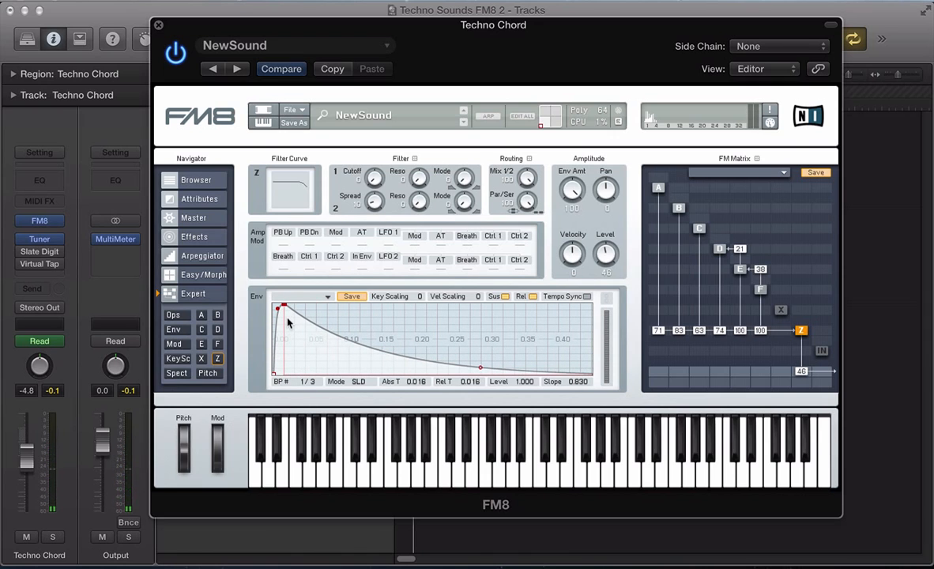
{"action": "mouse_move", "coordinate": [283, 308]}
{"action": "left_mouse_down"}
{"action": "mouse_move", "coordinate": [263, 301]}
{"action": "mouse_move", "coordinate": [311, 307]}
{"action": "mouse_move", "coordinate": [301, 332]}
{"action": "mouse_move", "coordinate": [370, 343]}
{"action": "mouse_move", "coordinate": [356, 342]}
{"action": "mouse_move", "coordinate": [310, 372]}
{"action": "mouse_move", "coordinate": [324, 331]}
{"action": "mouse_move", "coordinate": [285, 303]}
{"action": "left_mouse_up"}
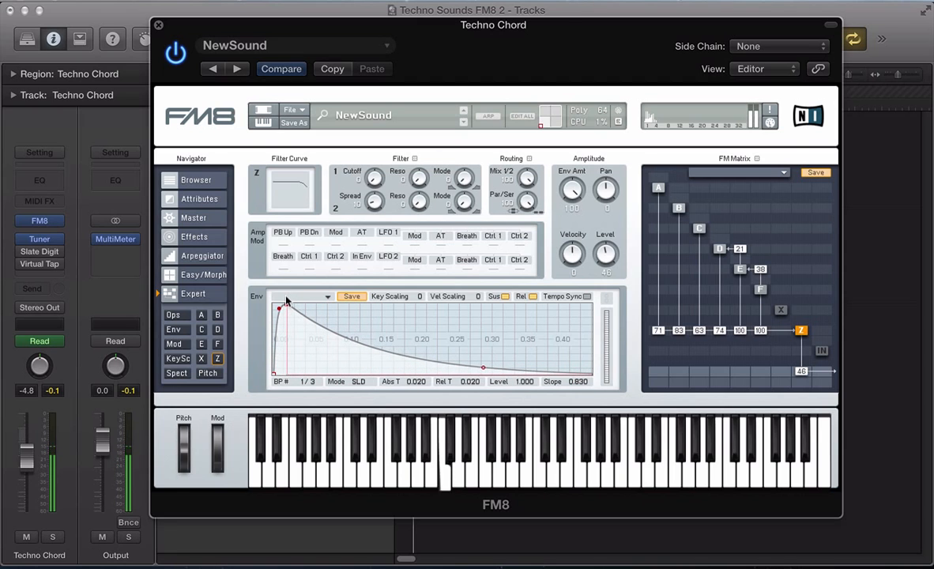
Enable the Chorus/Delay effect with Dry/Wet at 35, Diffusion at 59 and Lo Cut at 53.
{"action": "left_click", "coordinate": [183, 236]}
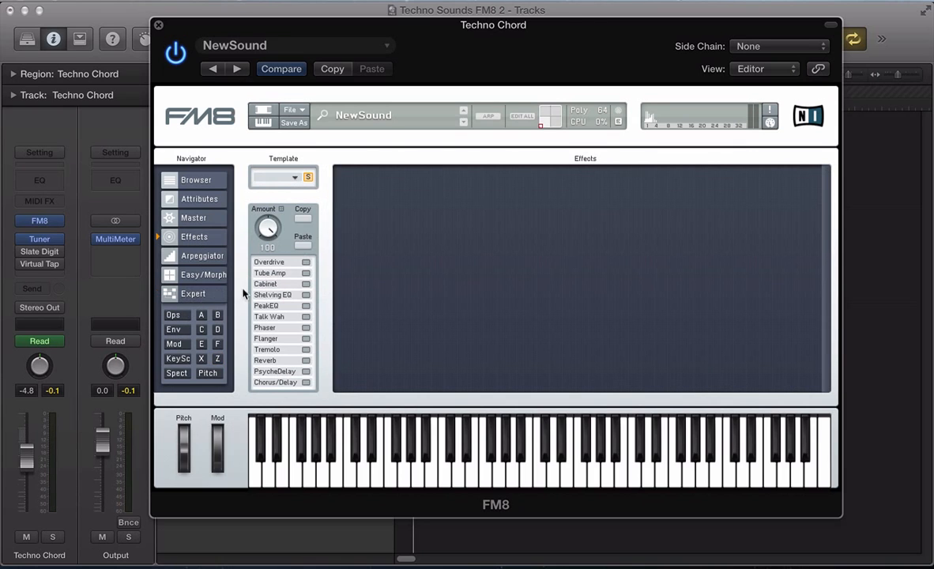
{"action": "left_click", "coordinate": [306, 383]}
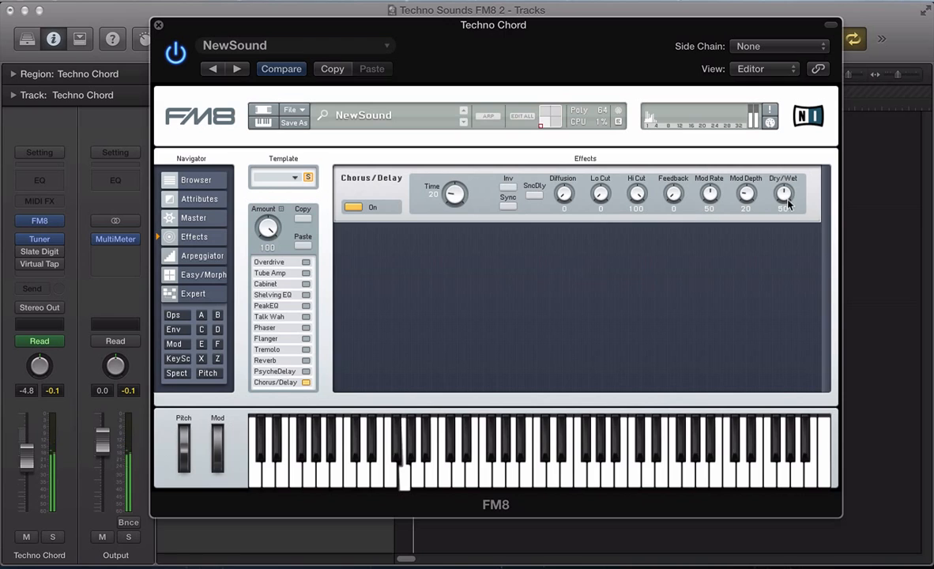
{"action": "left_click_drag", "start_coordinate": [786, 197], "coordinate": [787, 211]}
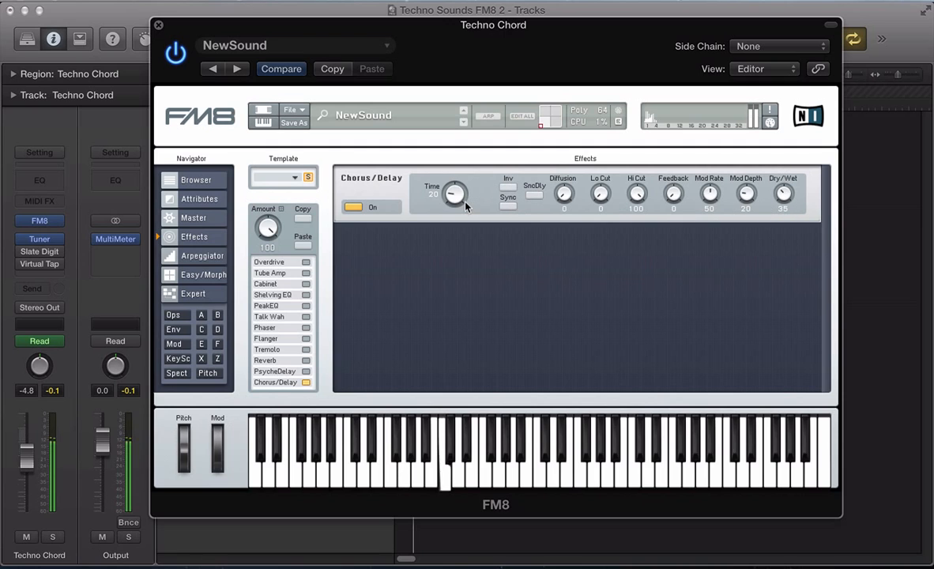
{"action": "left_click_drag", "start_coordinate": [562, 194], "coordinate": [562, 179]}
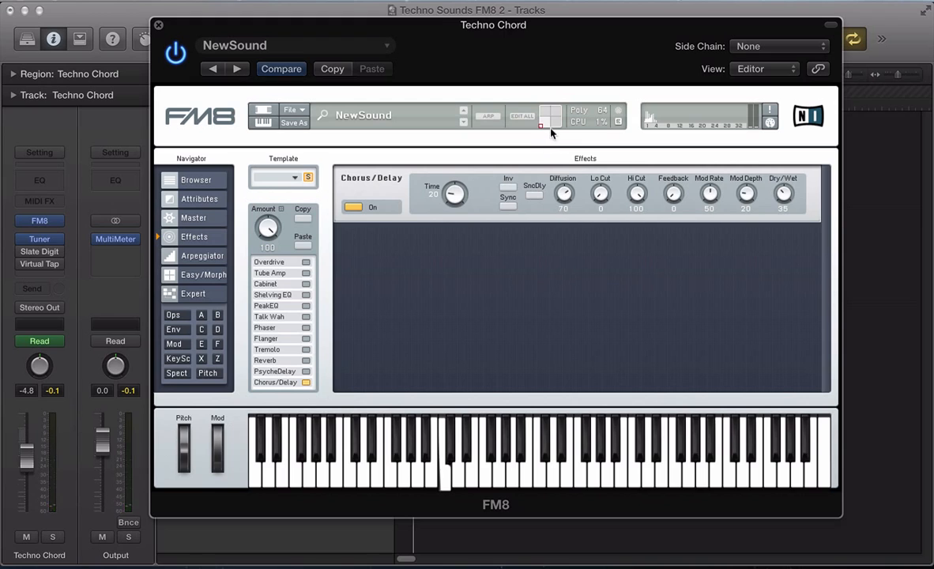
{"action": "left_click_drag", "start_coordinate": [551, 133], "coordinate": [547, 142]}
{"action": "left_click_drag", "start_coordinate": [600, 194], "coordinate": [590, 149]}
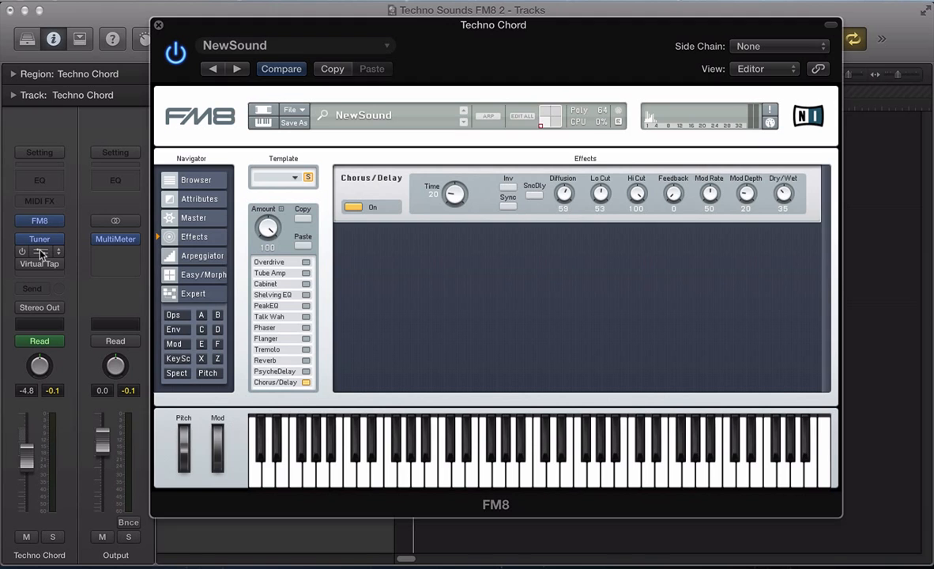
Open the channel's Slate Digital Virtual Channel plug-in and compare the sound with it enabled and bypassed.
{"action": "left_click", "coordinate": [39, 252]}
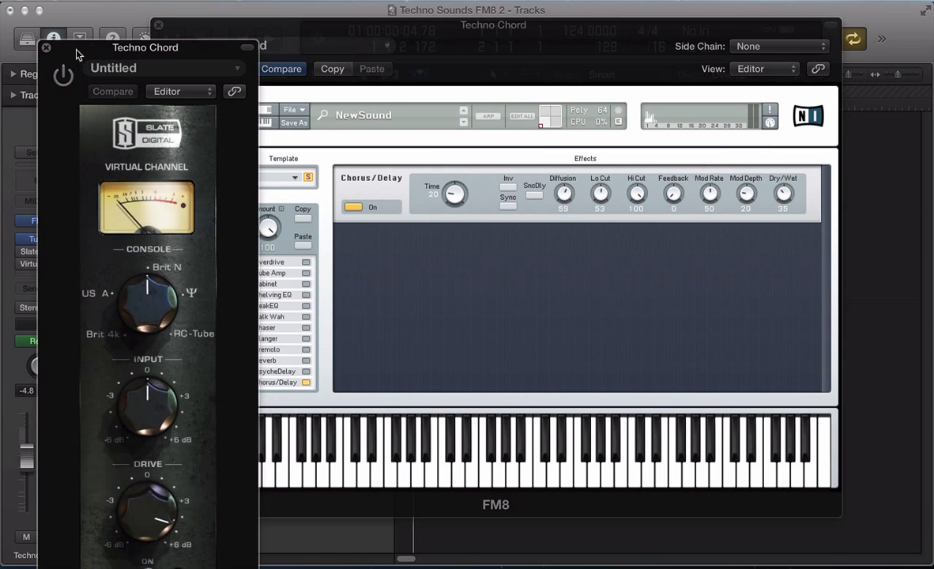
{"action": "left_click_drag", "start_coordinate": [76, 48], "coordinate": [420, 17]}
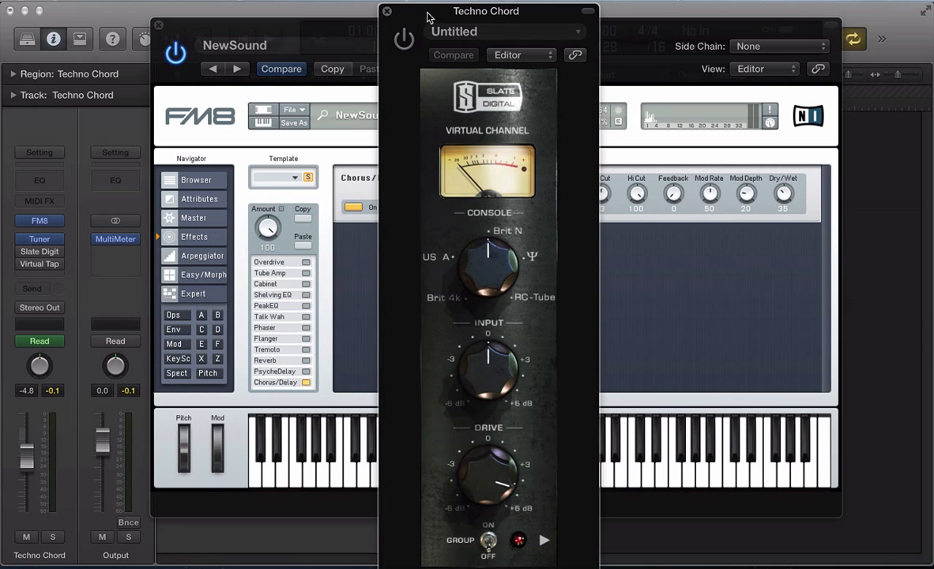
{"action": "left_click_drag", "start_coordinate": [428, 8], "coordinate": [394, 8]}
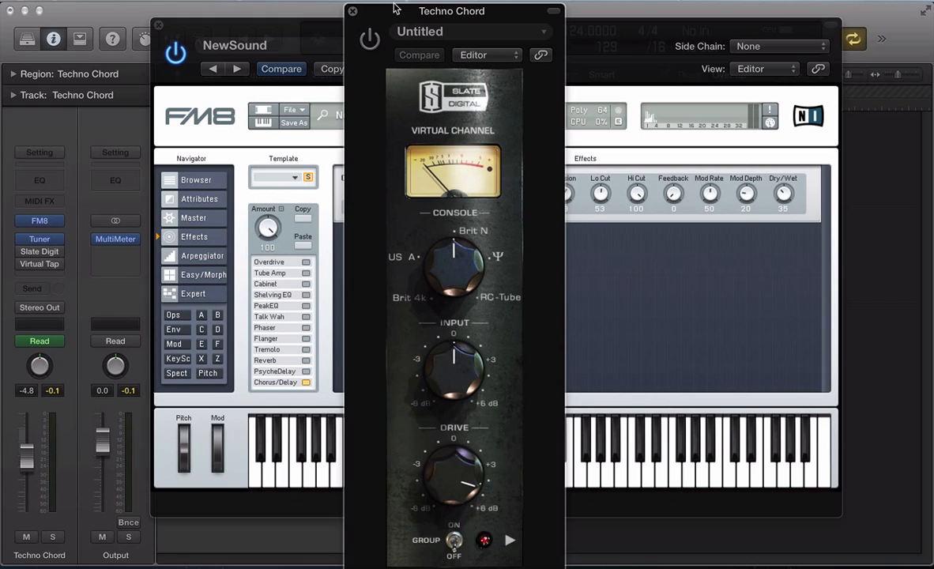
{"action": "left_click", "coordinate": [369, 38]}
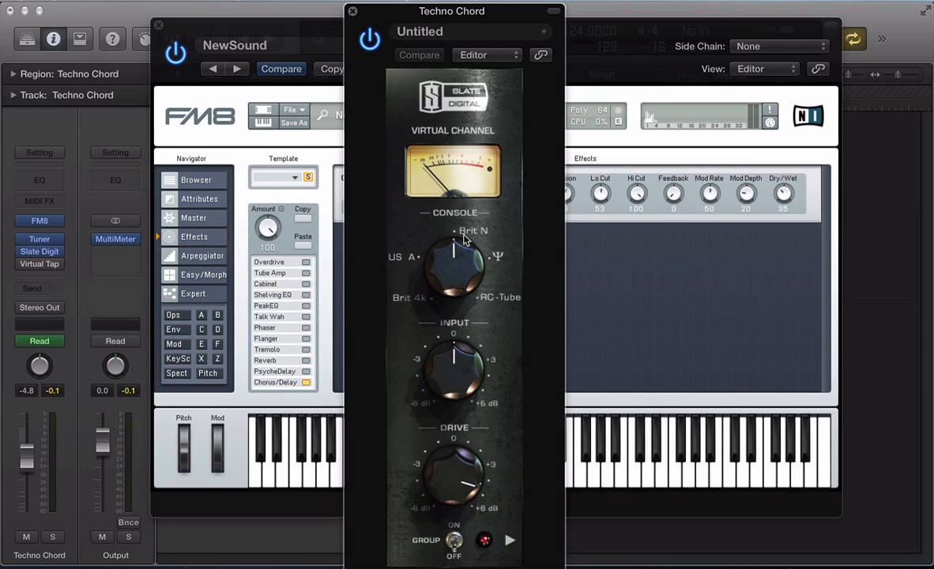
{"action": "left_click", "coordinate": [371, 39]}
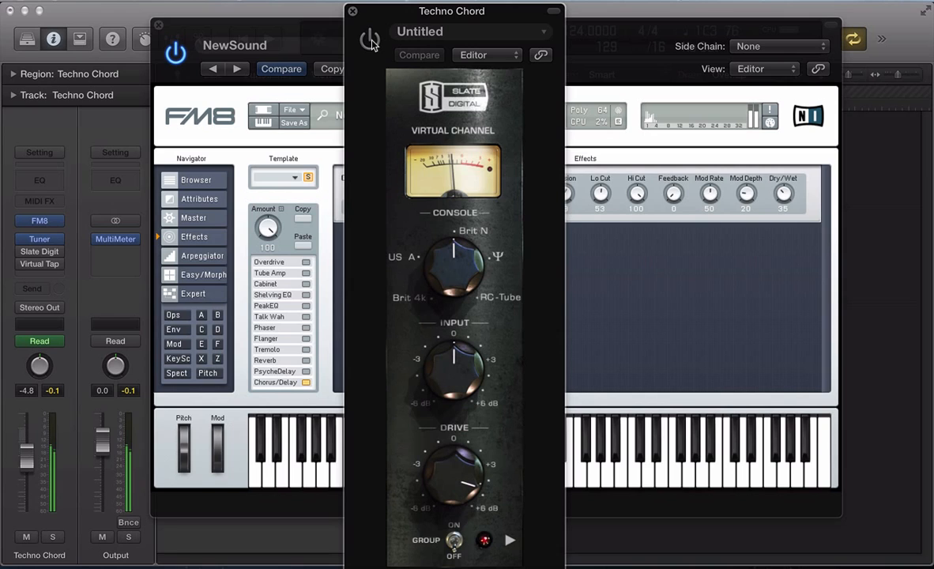
{"action": "left_click", "coordinate": [371, 40]}
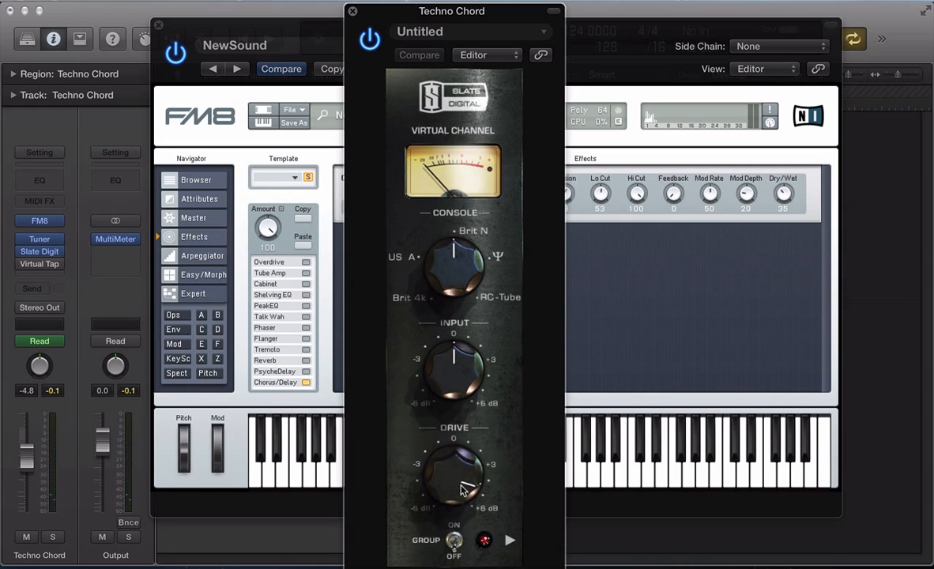
{"action": "left_click", "coordinate": [370, 40]}
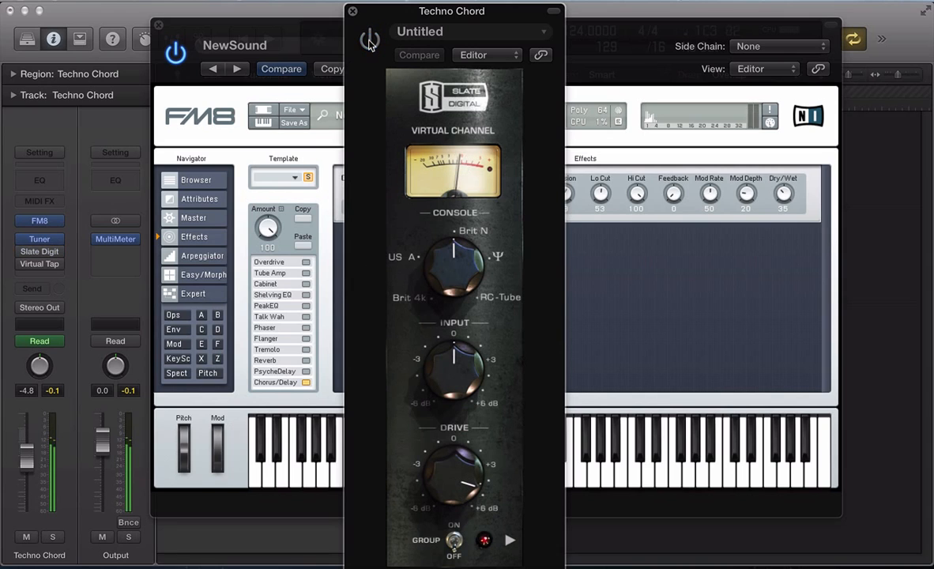
Enable the Virtual Channel plug-in, then open the channel's Virtual Tape Machines plug-in and enable it too.
{"action": "left_click", "coordinate": [370, 40]}
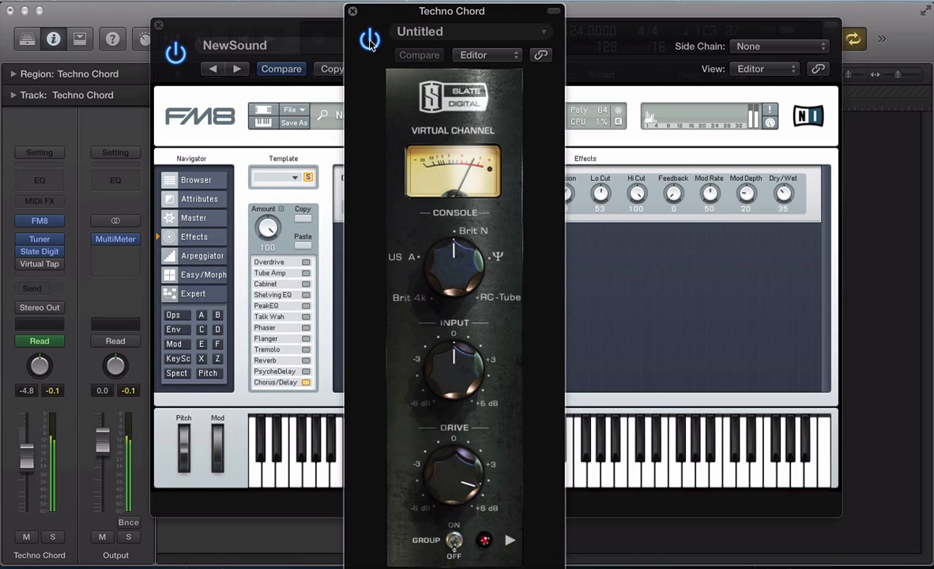
{"action": "left_click", "coordinate": [39, 264]}
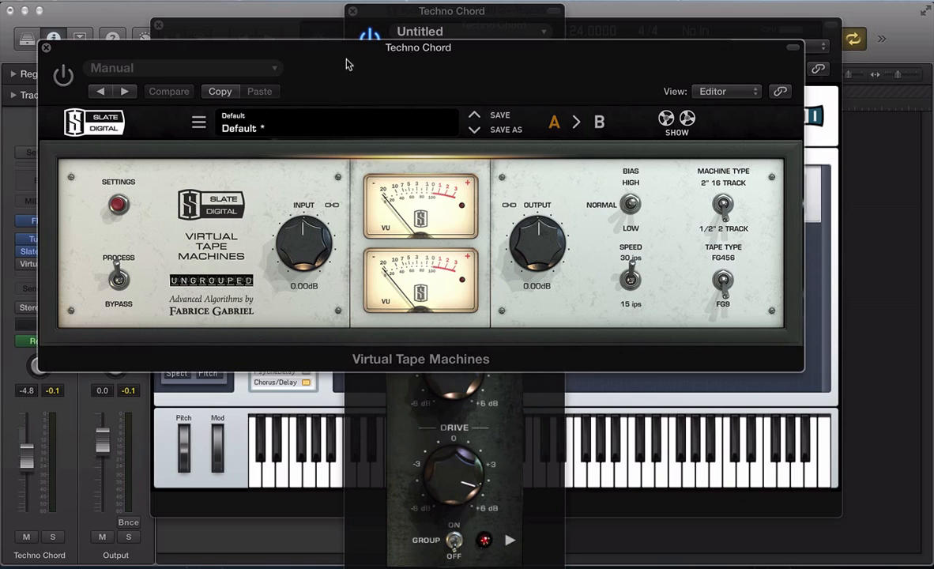
{"action": "left_click_drag", "start_coordinate": [345, 64], "coordinate": [399, 75]}
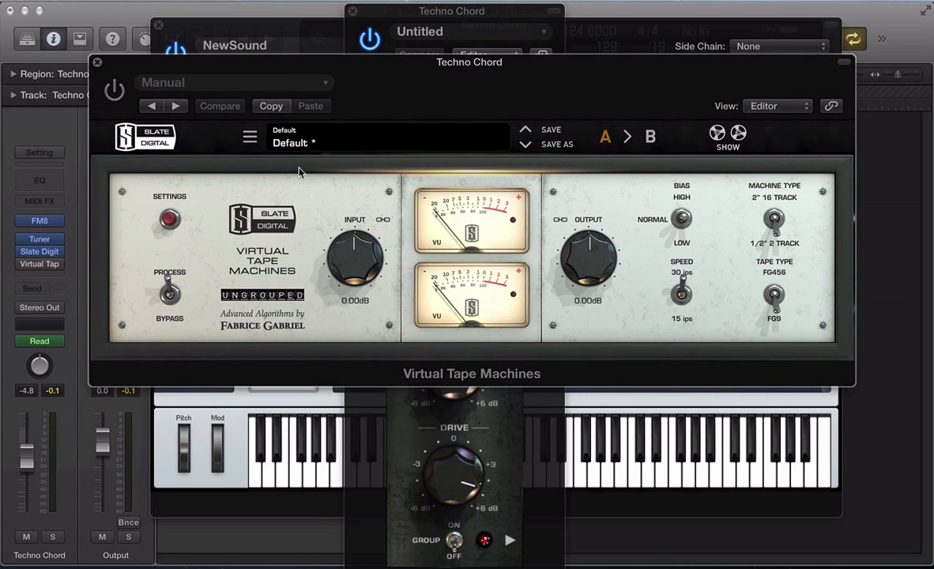
{"action": "left_click", "coordinate": [115, 93]}
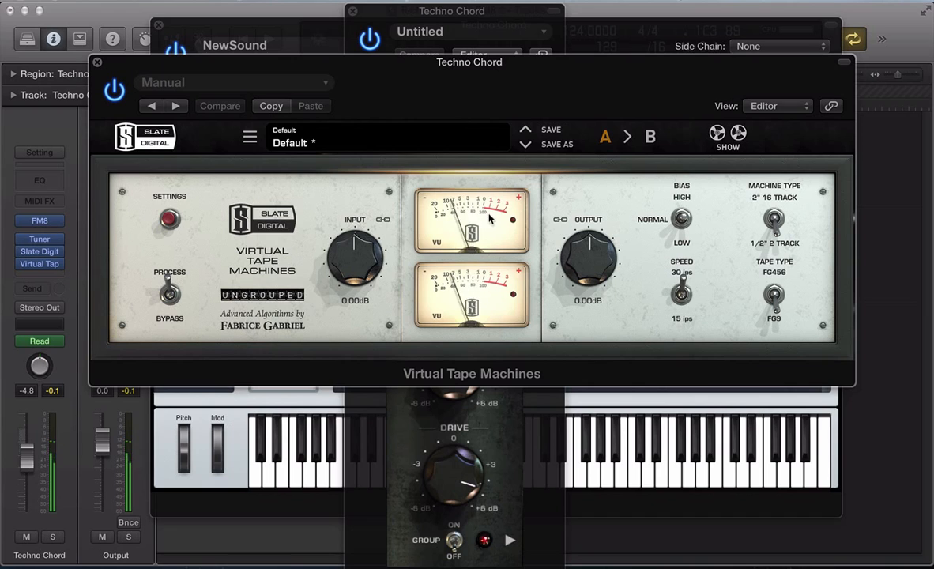
Compare the sound with Virtual Tape Machines bypassed and enabled, and try its input level control.
{"action": "left_click", "coordinate": [116, 93]}
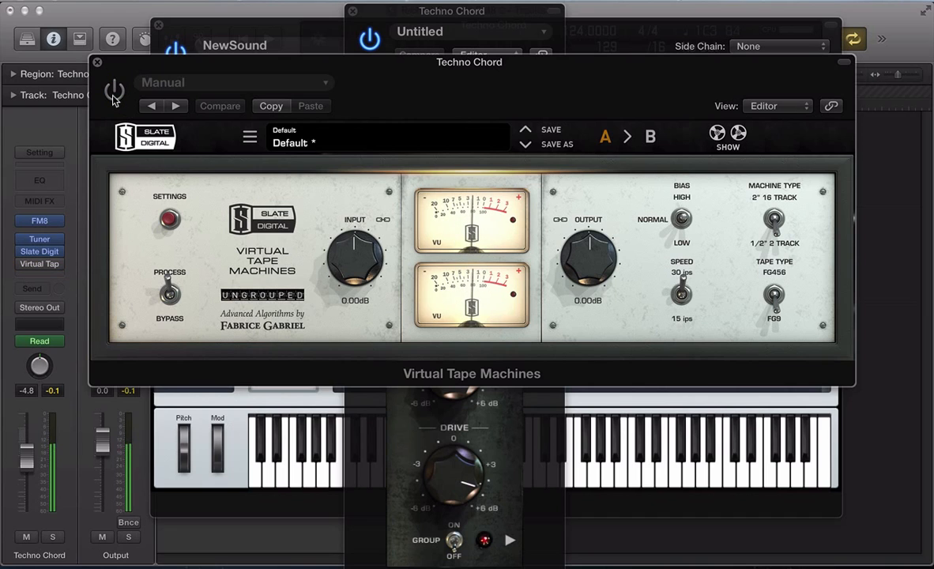
{"action": "left_click", "coordinate": [115, 93]}
{"action": "left_click", "coordinate": [115, 93]}
{"action": "left_click", "coordinate": [114, 93]}
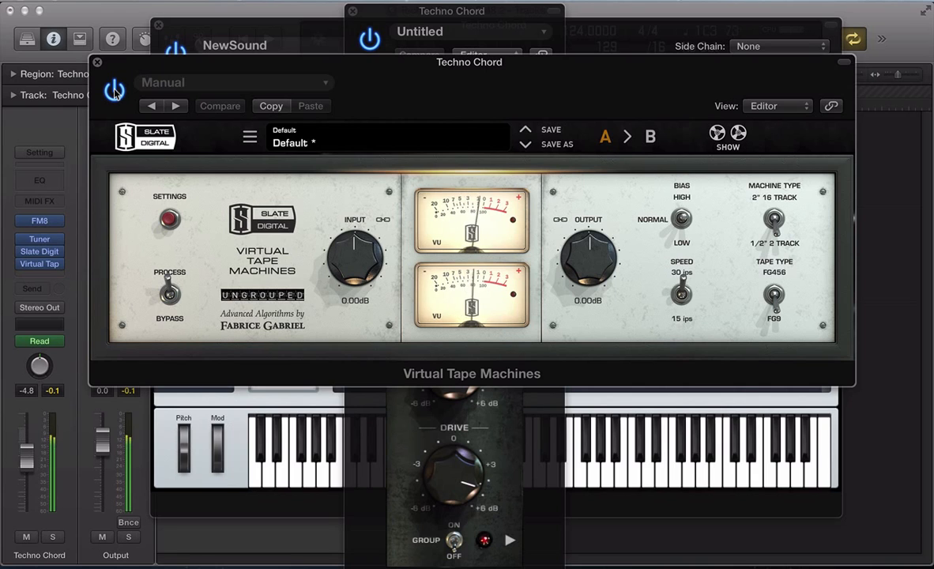
{"action": "mouse_move", "coordinate": [346, 257]}
{"action": "left_mouse_down"}
{"action": "mouse_move", "coordinate": [344, 184]}
{"action": "mouse_move", "coordinate": [341, 248]}
{"action": "left_mouse_up"}
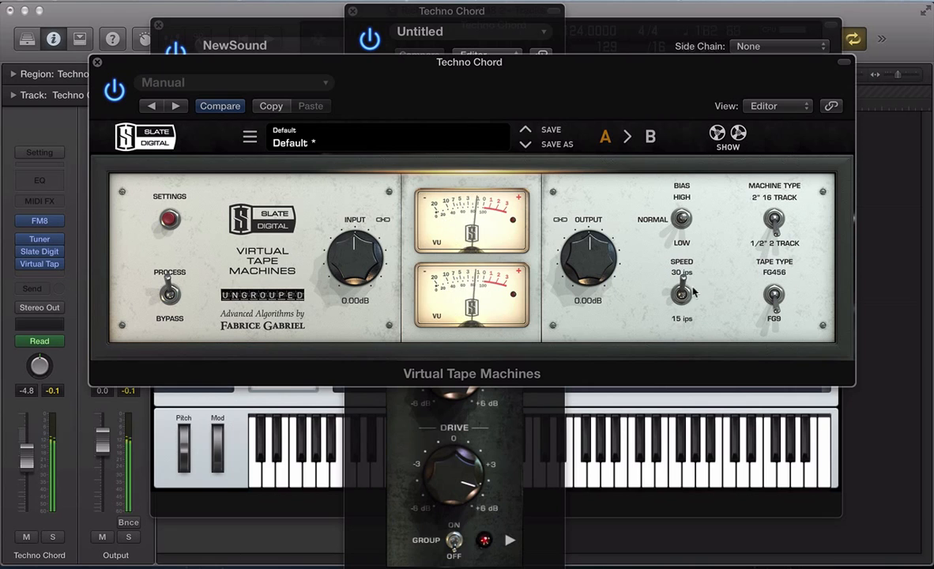
Compare the sound with Virtual Channel and Virtual Tape Machines both bypassed and both enabled.
{"action": "left_click", "coordinate": [113, 93]}
{"action": "left_click", "coordinate": [24, 265]}
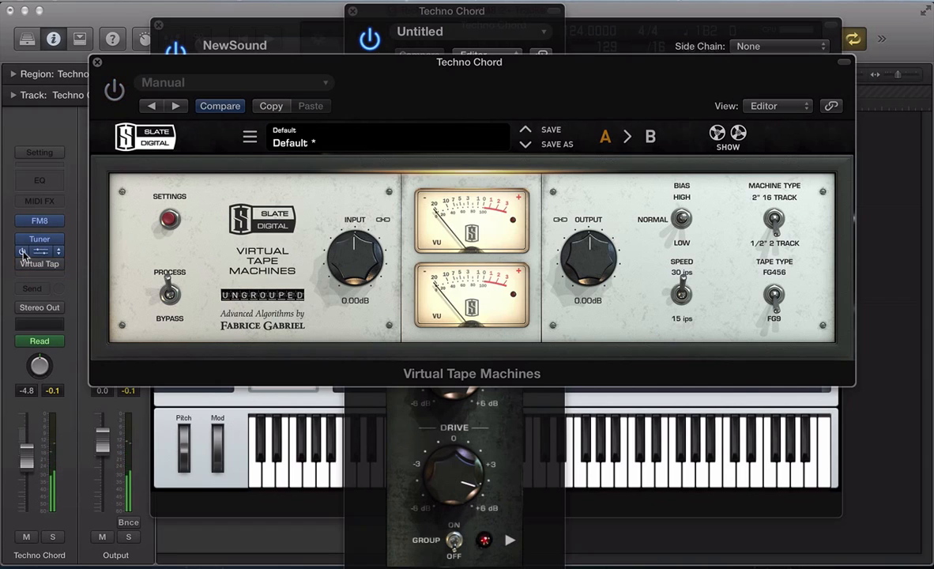
{"action": "left_click", "coordinate": [23, 252]}
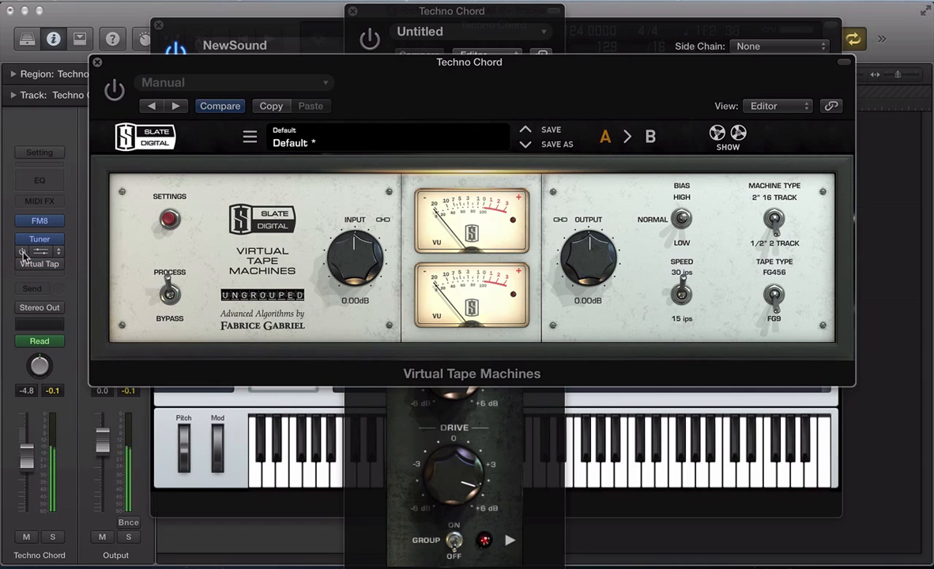
{"action": "left_click", "coordinate": [23, 252]}
{"action": "left_click", "coordinate": [23, 265]}
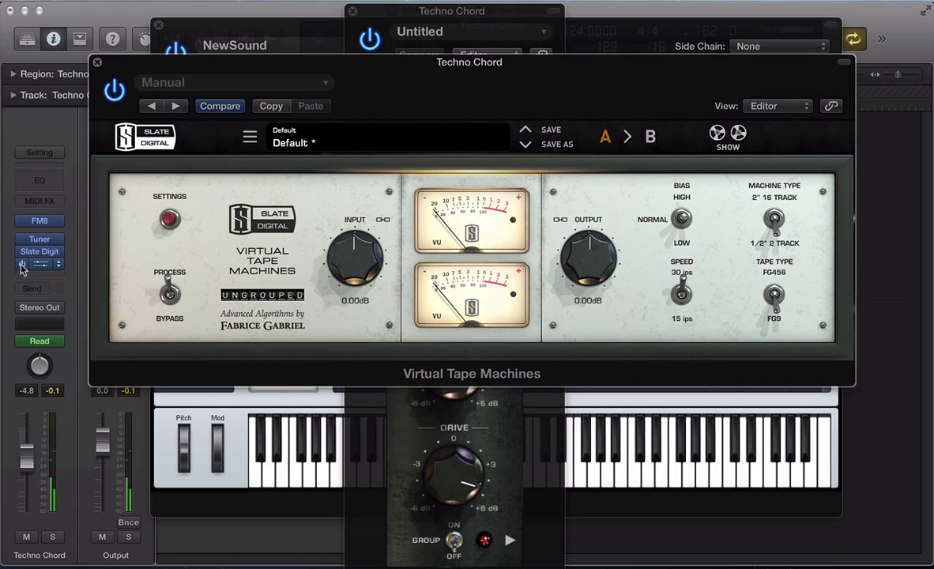
Close the Virtual Tape Machines and Virtual Channel windows and return to the FM8 editor.
{"action": "left_click", "coordinate": [97, 63]}
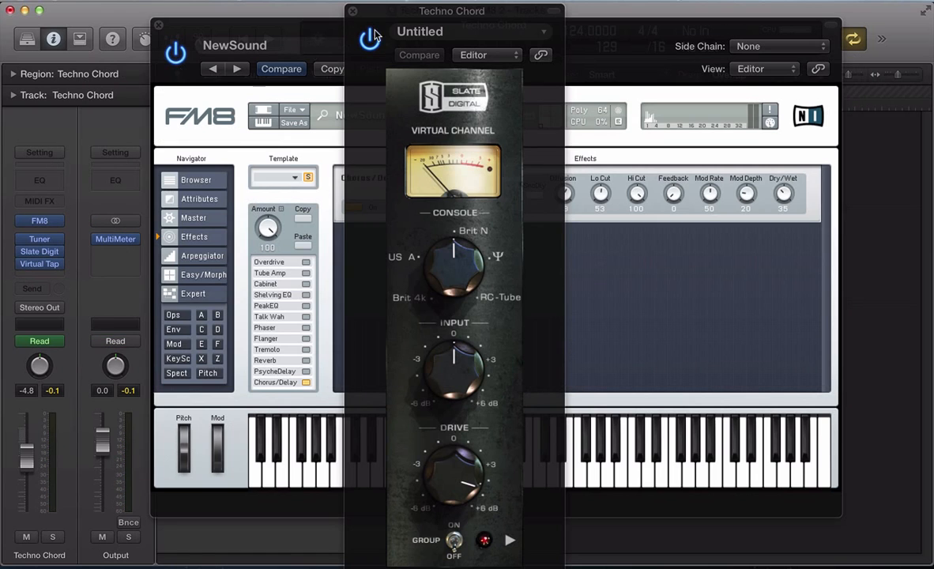
{"action": "left_click", "coordinate": [353, 13]}
{"action": "key", "text": "v"}
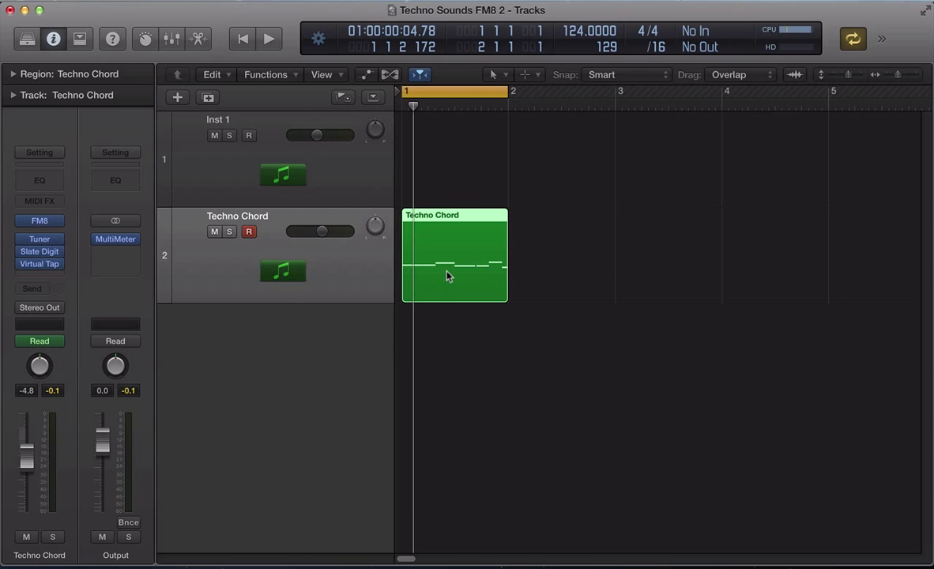
{"action": "key", "text": "v"}
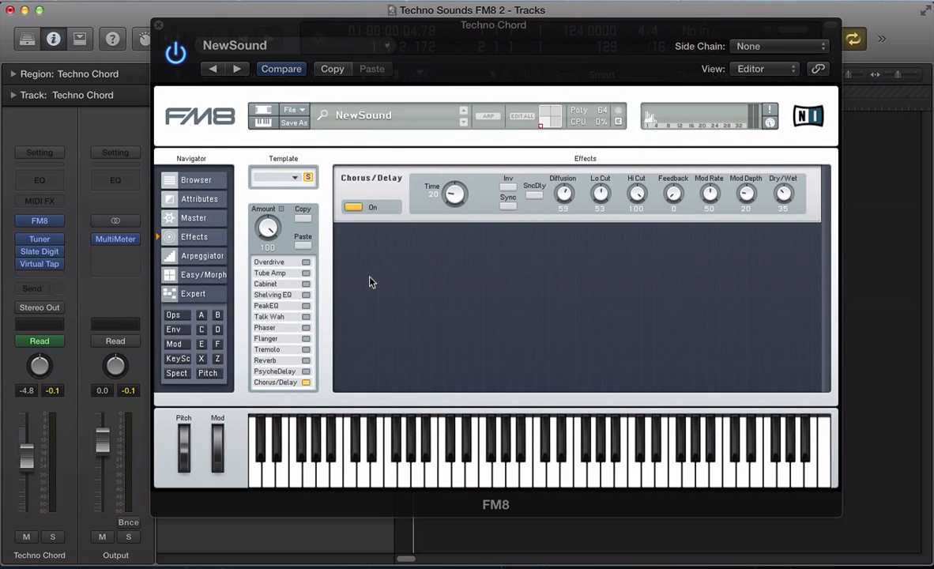
In filter Z's settings, raise the cutoff to 13 and set the two resonances to 29 and 34.
{"action": "left_click", "coordinate": [217, 358]}
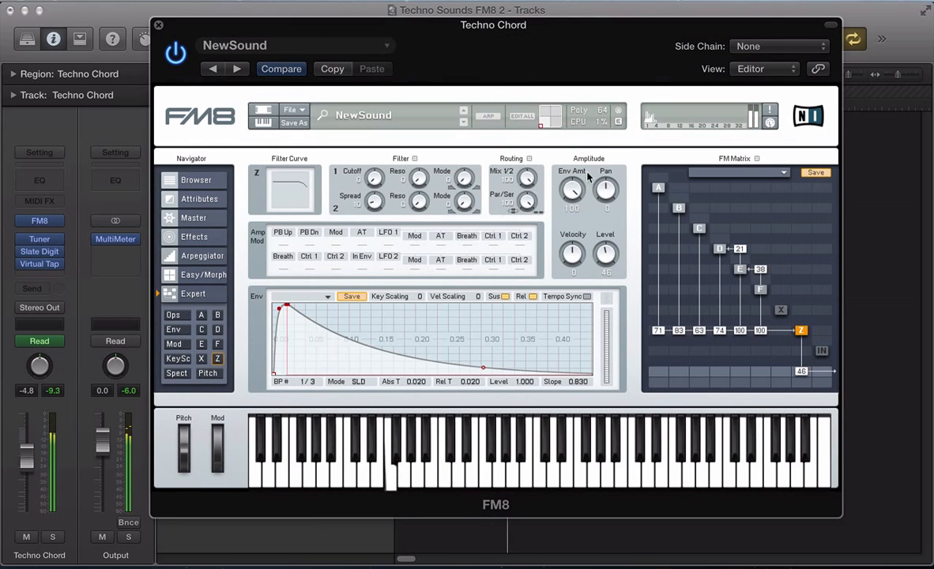
{"action": "left_click_drag", "start_coordinate": [572, 191], "coordinate": [576, 161]}
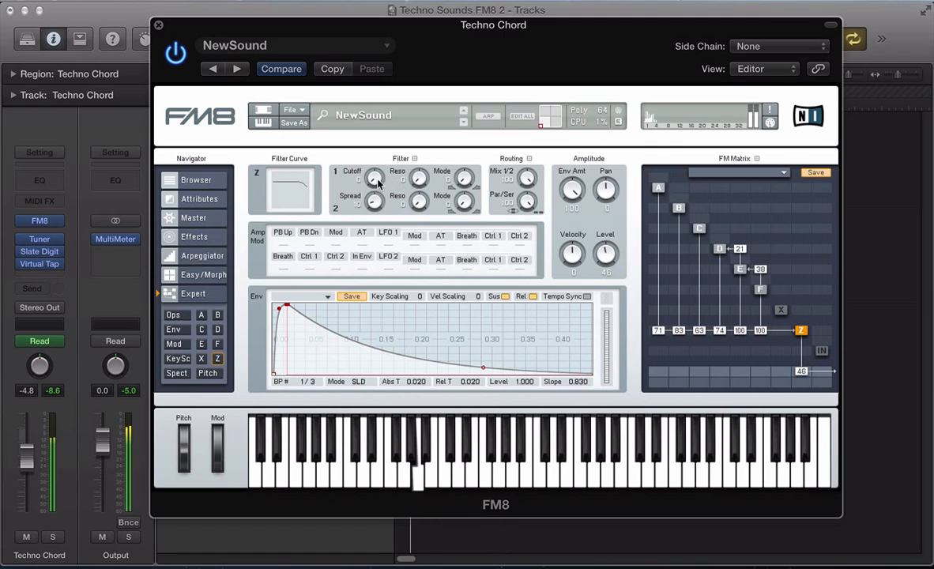
{"action": "left_click_drag", "start_coordinate": [378, 183], "coordinate": [382, 137]}
{"action": "left_click_drag", "start_coordinate": [421, 202], "coordinate": [379, 202]}
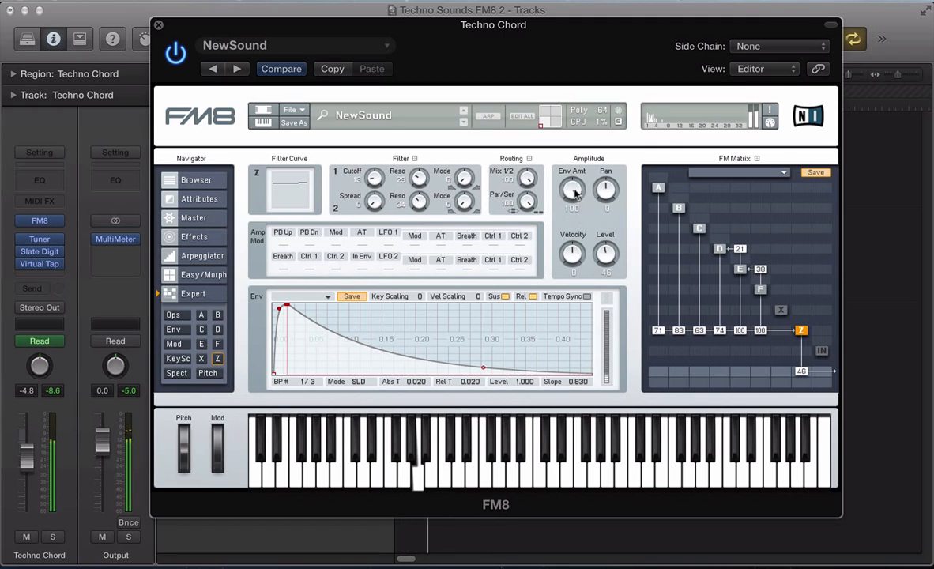
Reduce filter Z's envelope amount to 36, set the second resonance to 41 and the cutoff to 15, and adjust the spread.
{"action": "left_click_drag", "start_coordinate": [575, 191], "coordinate": [573, 213]}
{"action": "left_click_drag", "start_coordinate": [419, 206], "coordinate": [376, 173]}
{"action": "left_click_drag", "start_coordinate": [573, 194], "coordinate": [567, 200]}
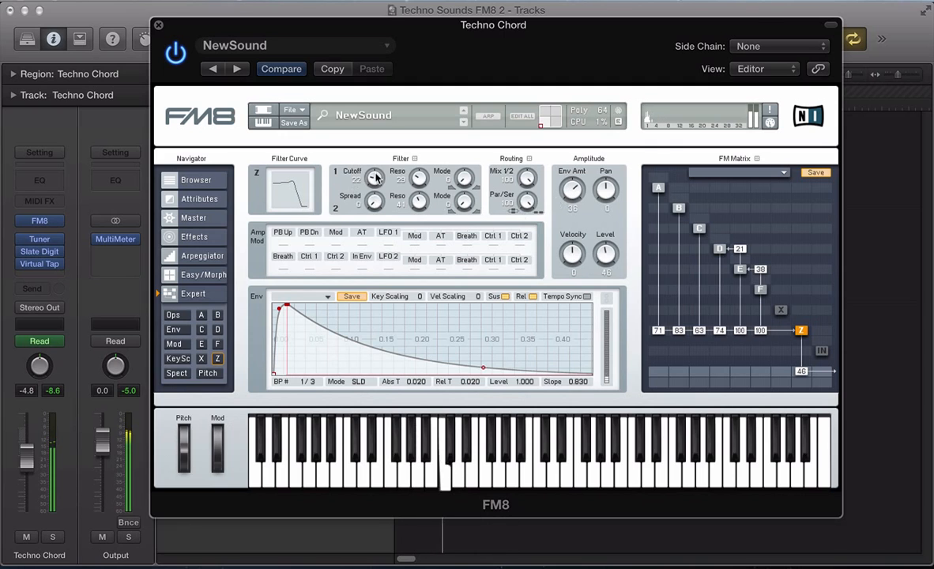
{"action": "left_click_drag", "start_coordinate": [376, 177], "coordinate": [369, 203]}
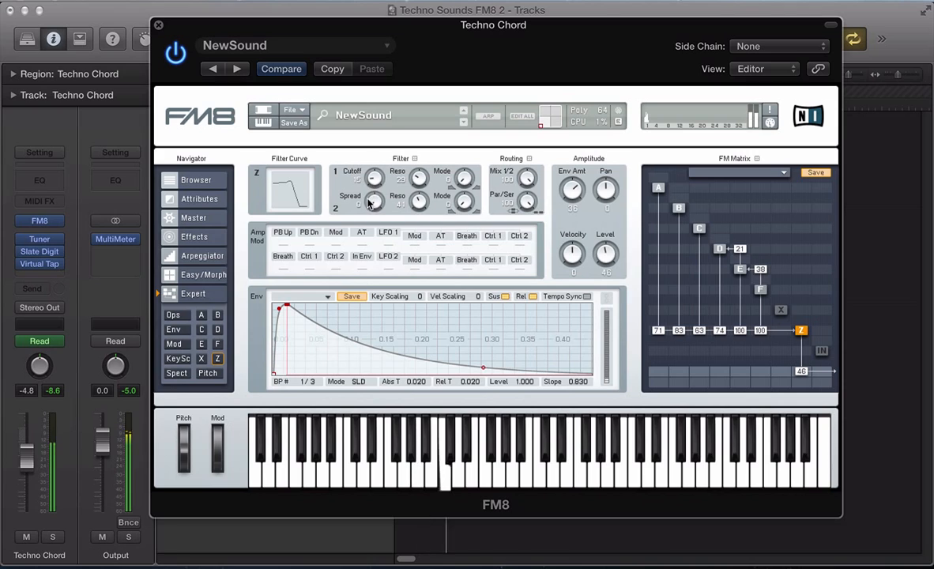